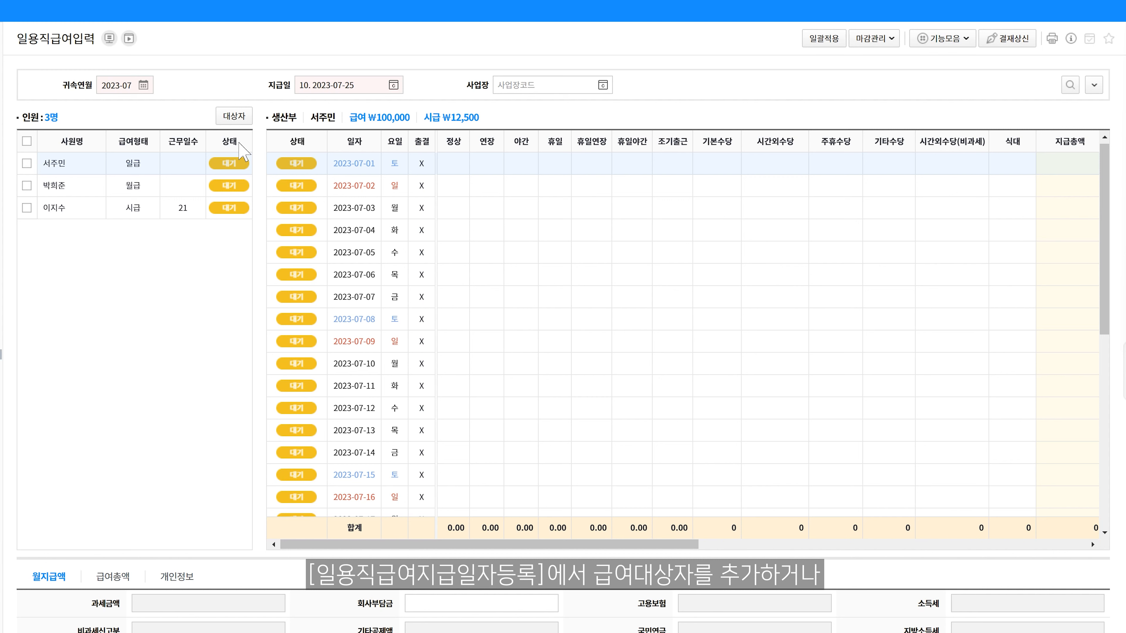
Add the missing employee to the July 2023 daily-worker payroll target list.
{"action": "left_click", "coordinate": [238, 117]}
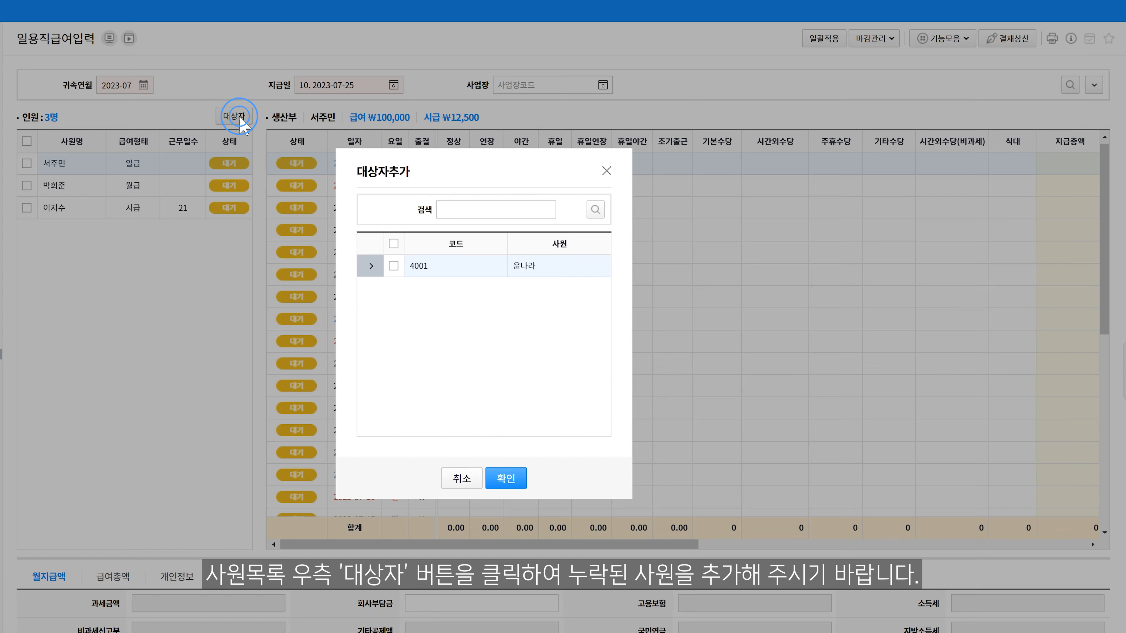
{"action": "left_click", "coordinate": [393, 265]}
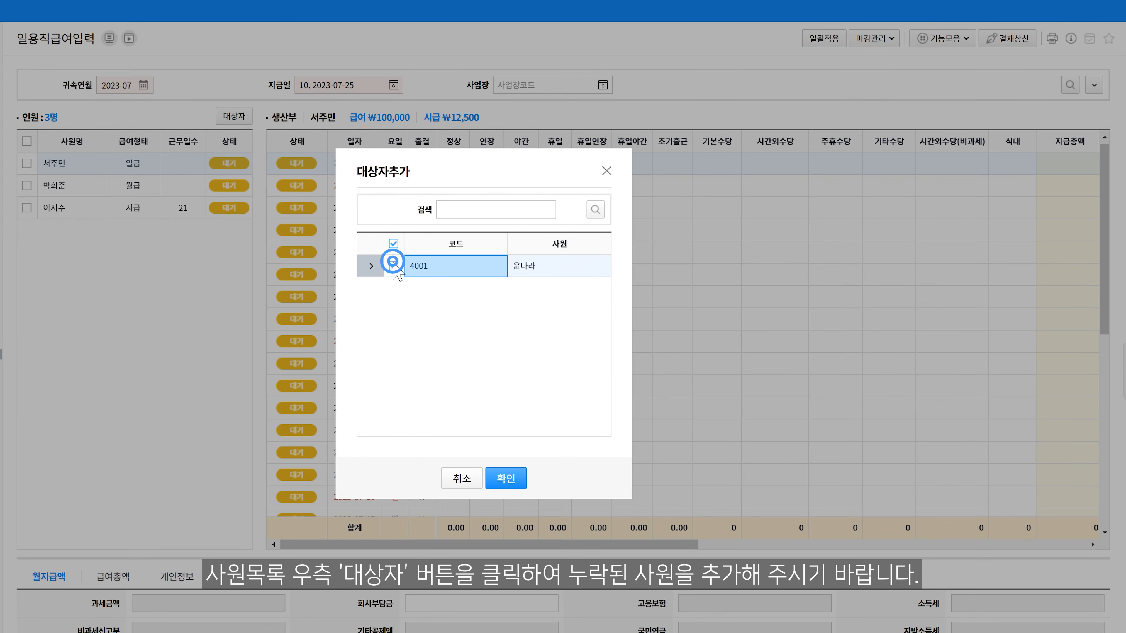
{"action": "left_click", "coordinate": [508, 477]}
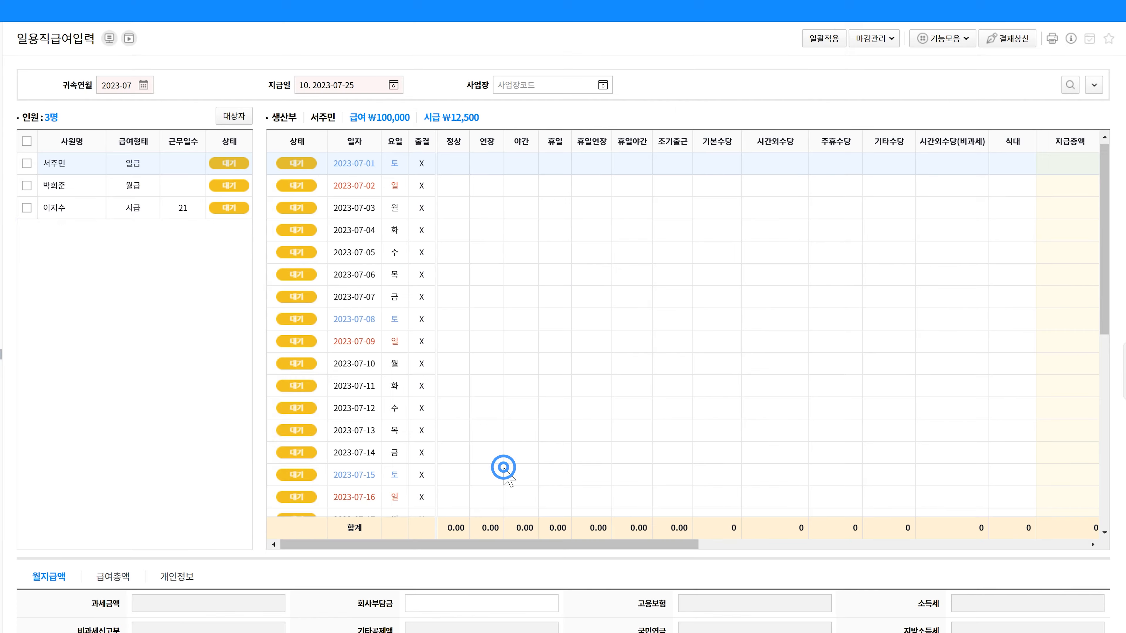
Reselect (재선정) the newly added employee so the current registration information is applied to the payroll entry.
{"action": "left_click", "coordinate": [27, 232]}
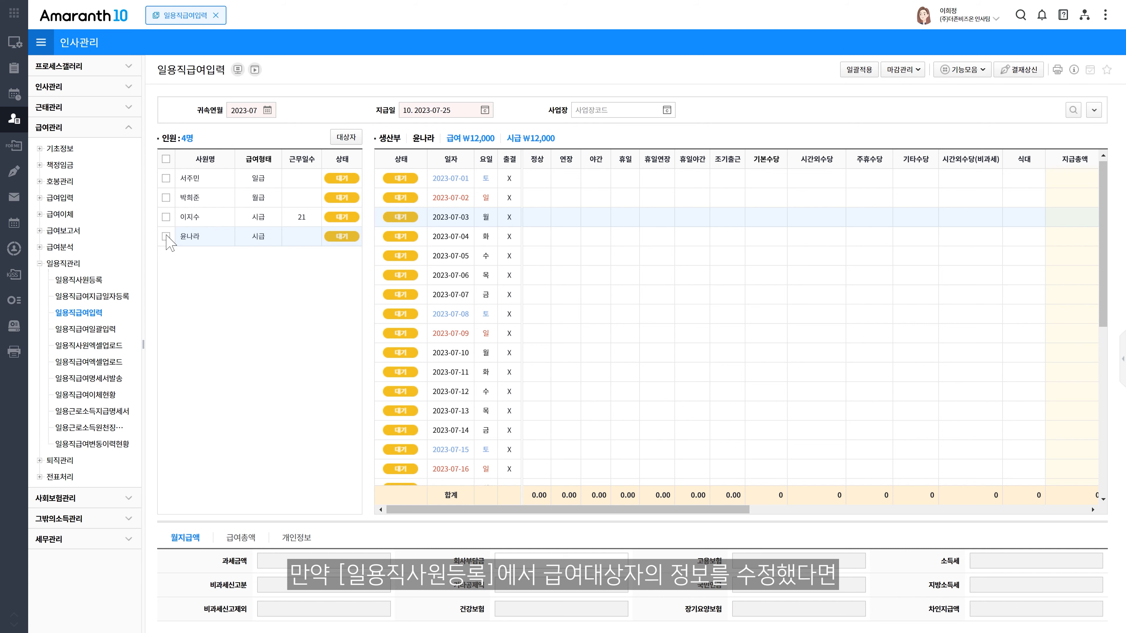
{"action": "left_click", "coordinate": [167, 235]}
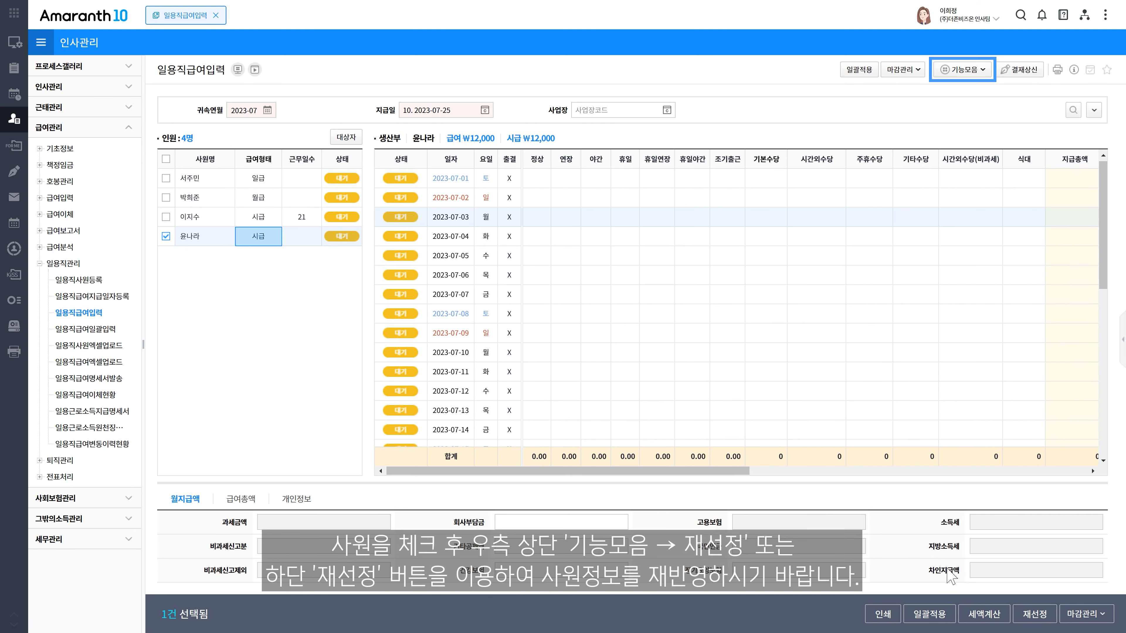
{"action": "left_click", "coordinate": [1034, 614]}
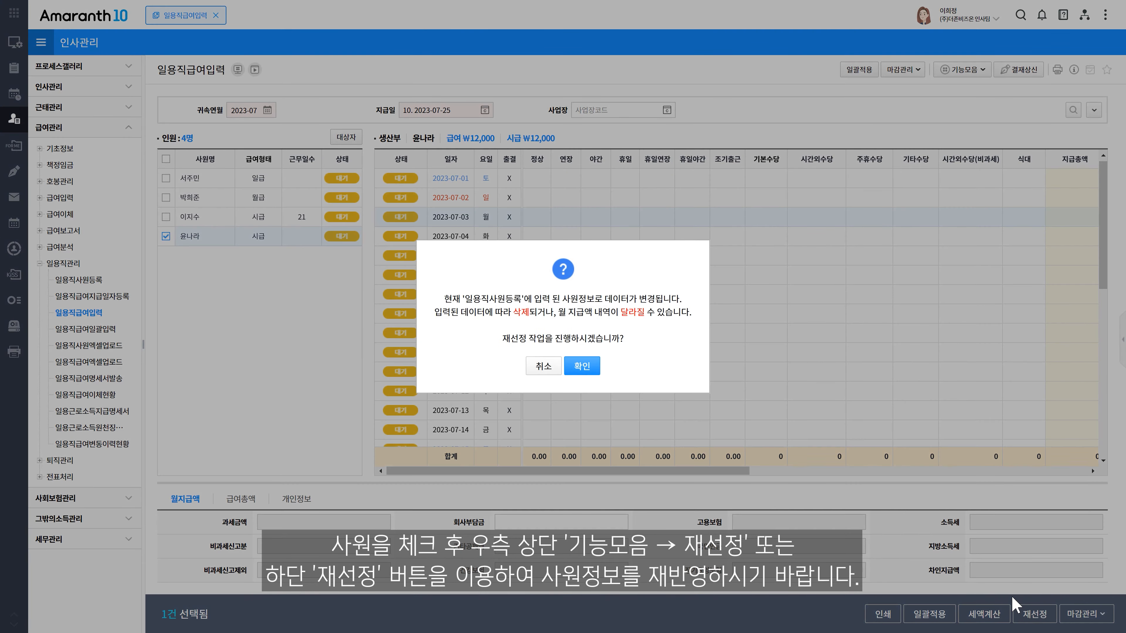
{"action": "left_click", "coordinate": [592, 368]}
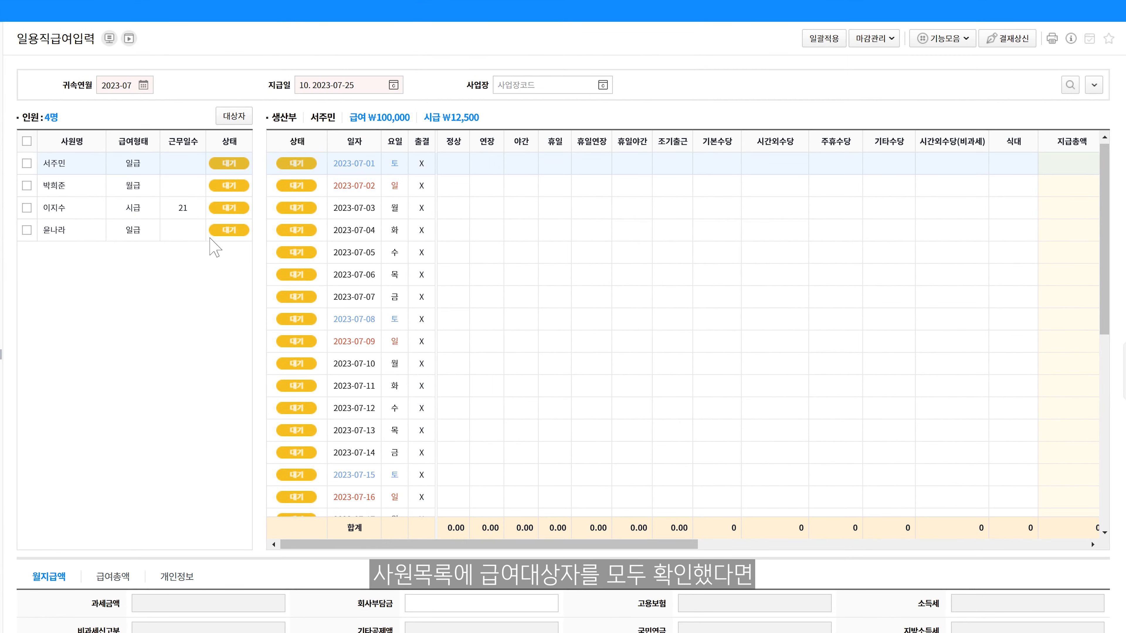
Enter 8 regular hours (정상) on 2023-07-03 for the newly added employee.
{"action": "left_click", "coordinate": [212, 232]}
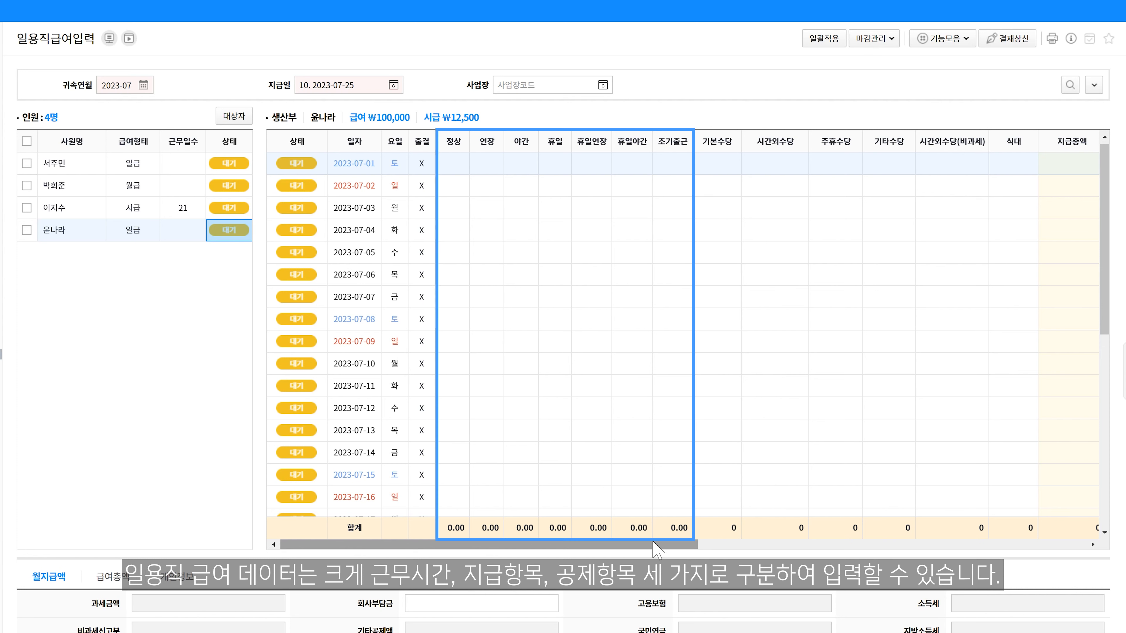
{"action": "left_click_drag", "start_coordinate": [657, 551], "coordinate": [1047, 554]}
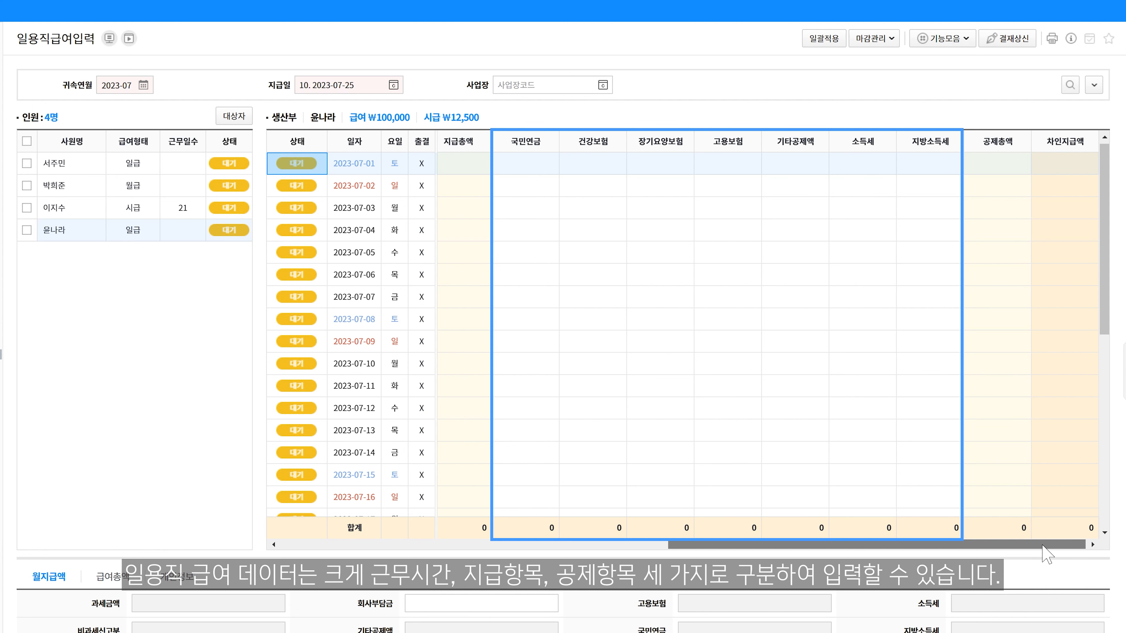
{"action": "left_click_drag", "start_coordinate": [1045, 552], "coordinate": [603, 553]}
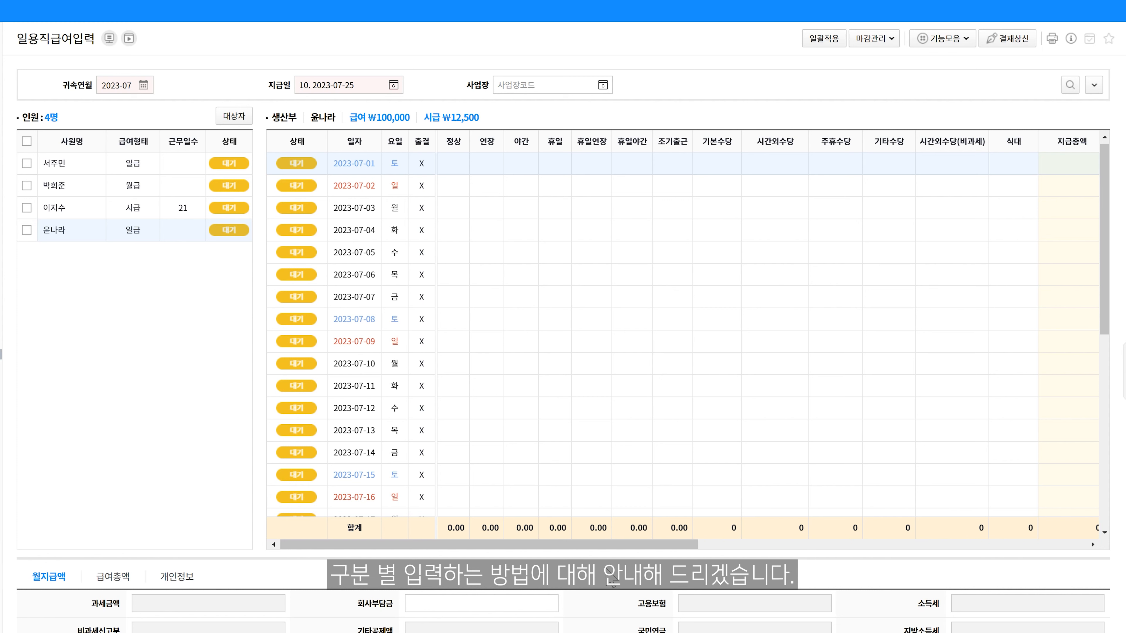
{"action": "double_click", "coordinate": [464, 212]}
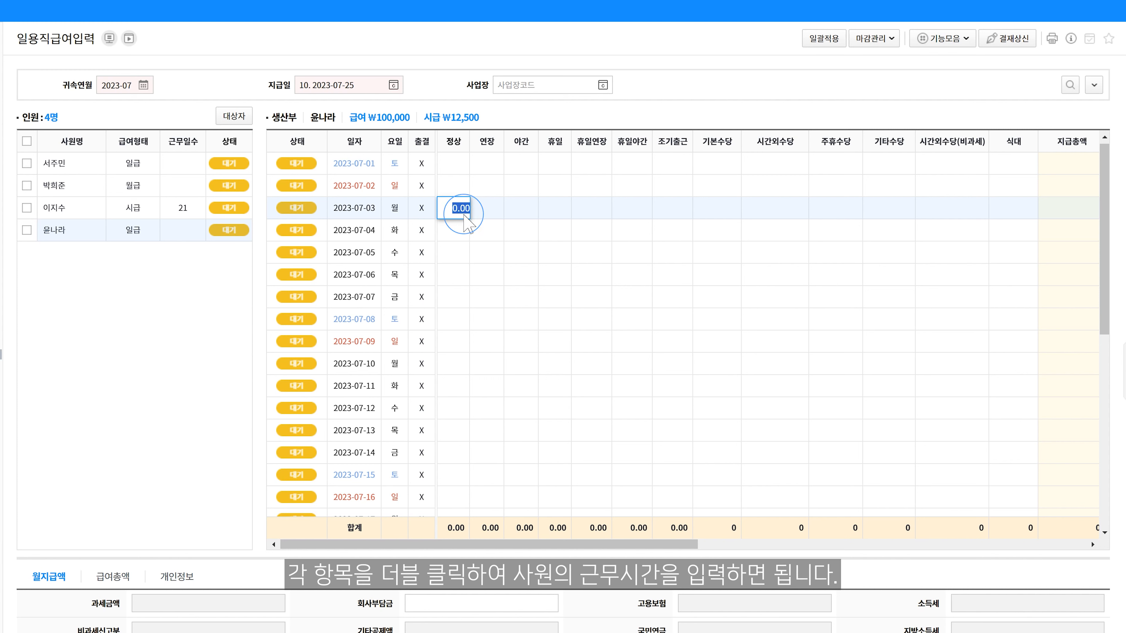
{"action": "type", "text": "8"}
{"action": "key", "text": "Return"}
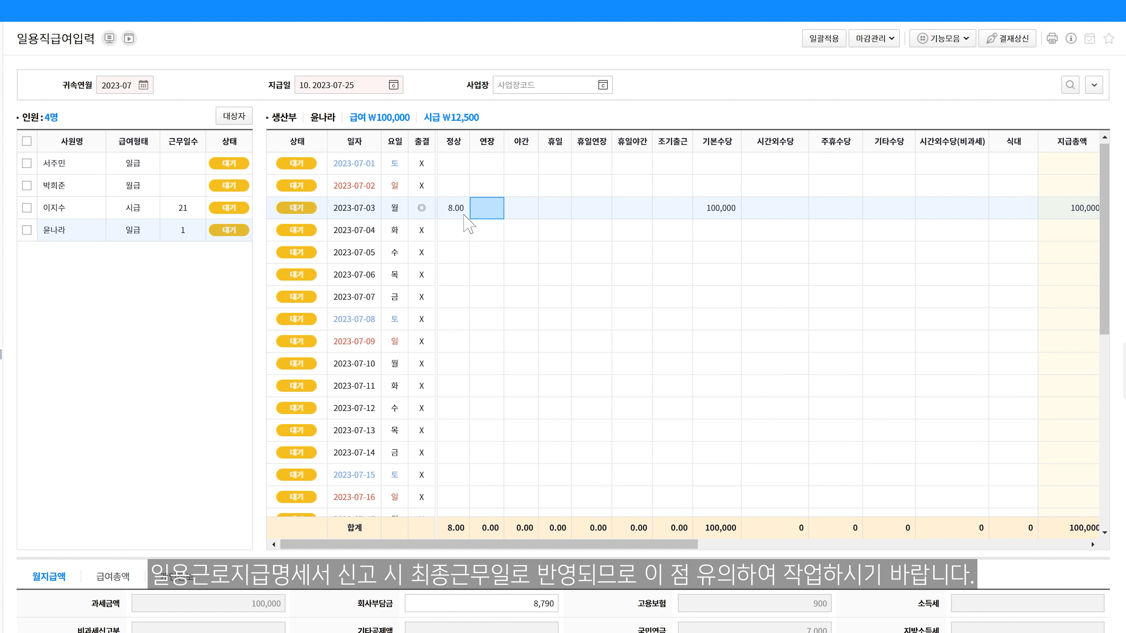
Enter a basic allowance (기본수당) of 150,000 directly on 2023-07-04 for the same employee.
{"action": "left_click", "coordinate": [722, 239]}
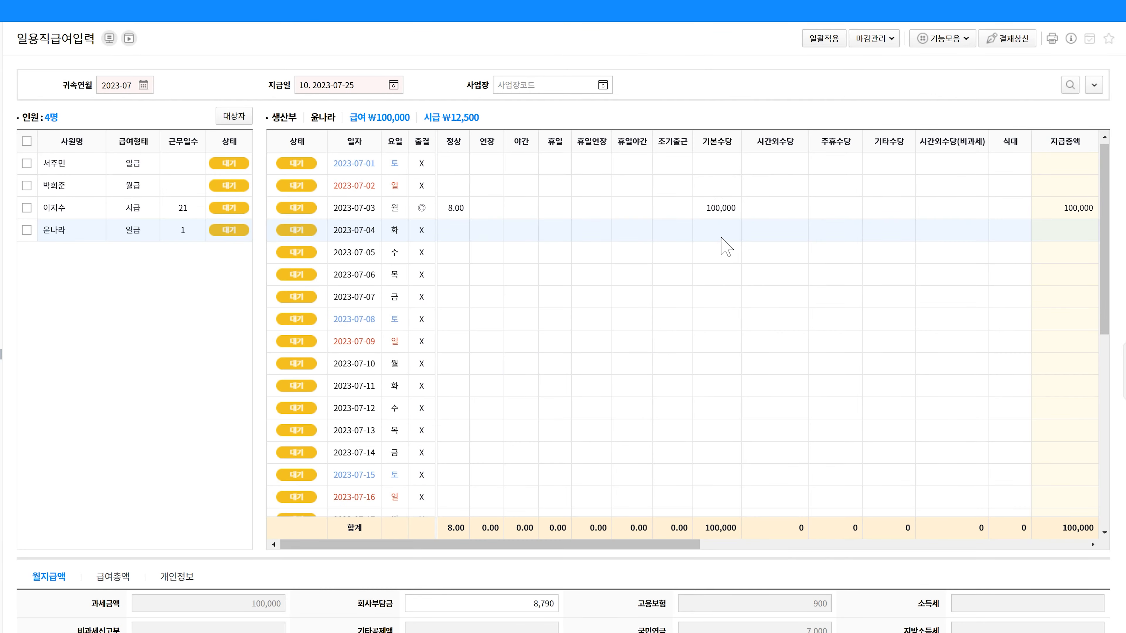
{"action": "double_click", "coordinate": [721, 237]}
{"action": "type", "text": "150,000"}
{"action": "key", "text": "Tab"}
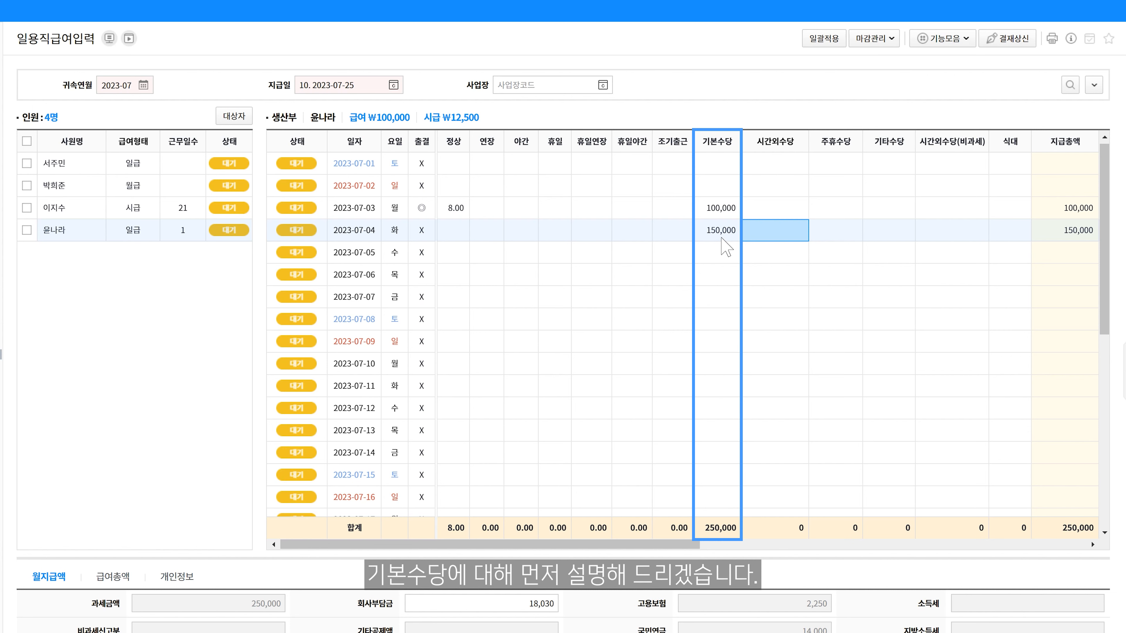
Enter 8 regular hours (정상) on 2023-07-05 for the same employee.
{"action": "left_click", "coordinate": [456, 256]}
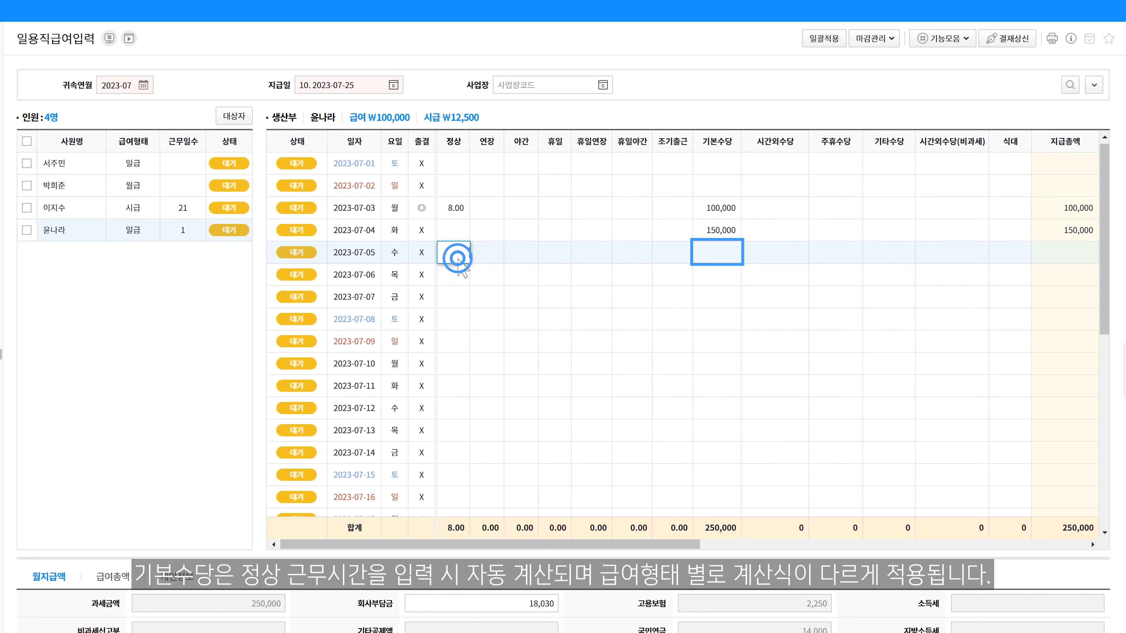
{"action": "type", "text": "8"}
{"action": "key", "text": "Return"}
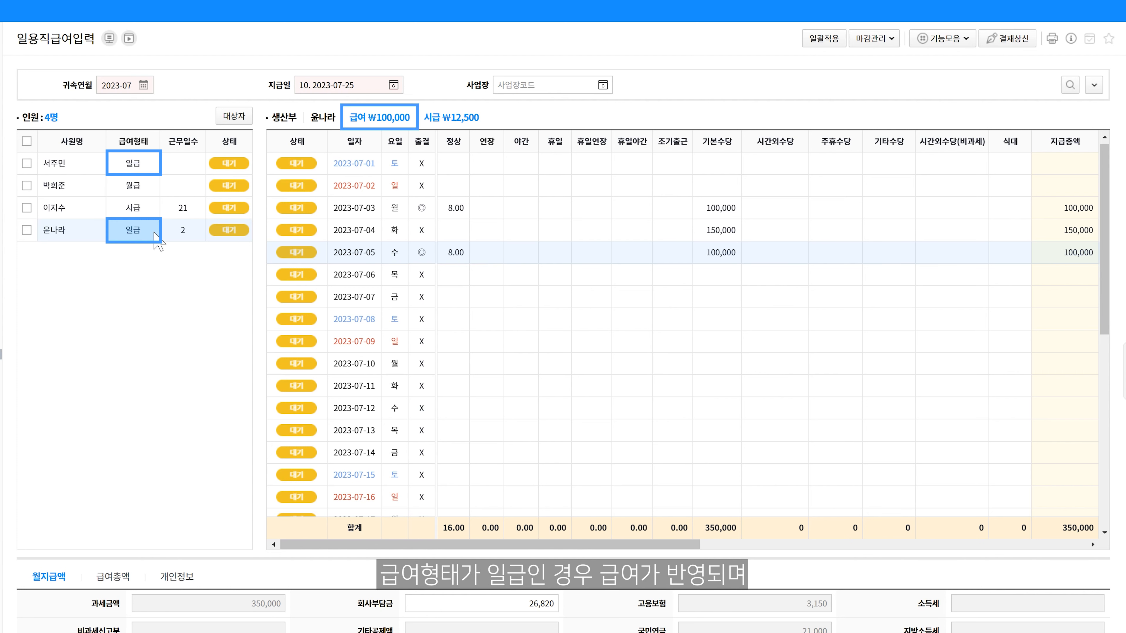
View the hourly-paid employee's daily pay, return to the newly added employee and enter 2 overtime hours (연장) on 2023-07-05.
{"action": "left_click", "coordinate": [155, 215]}
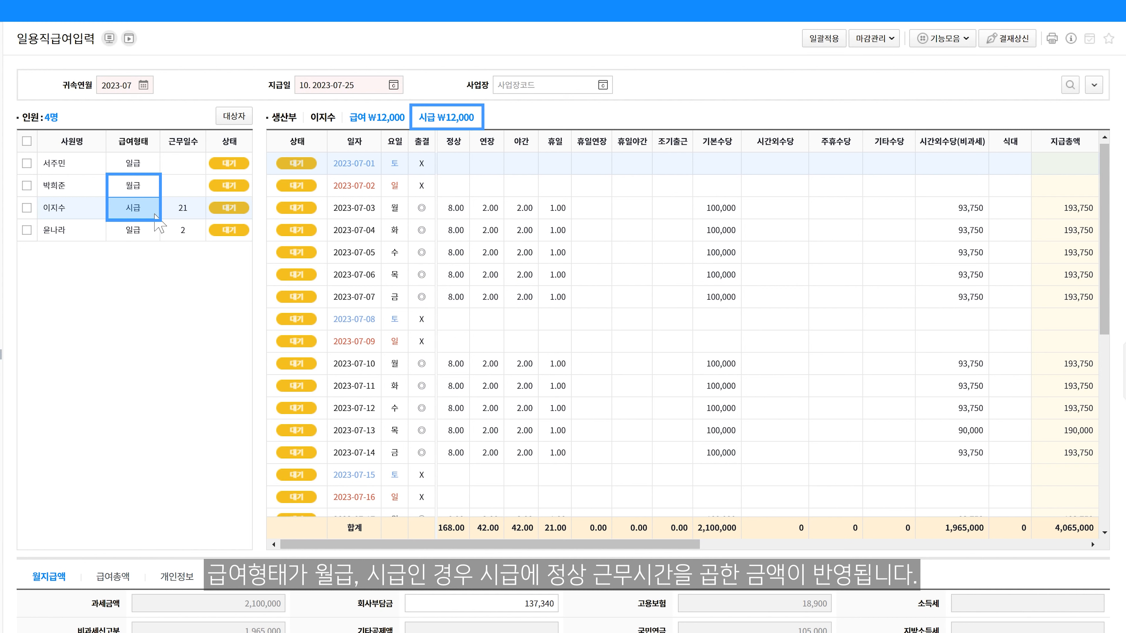
{"action": "left_click", "coordinate": [156, 231]}
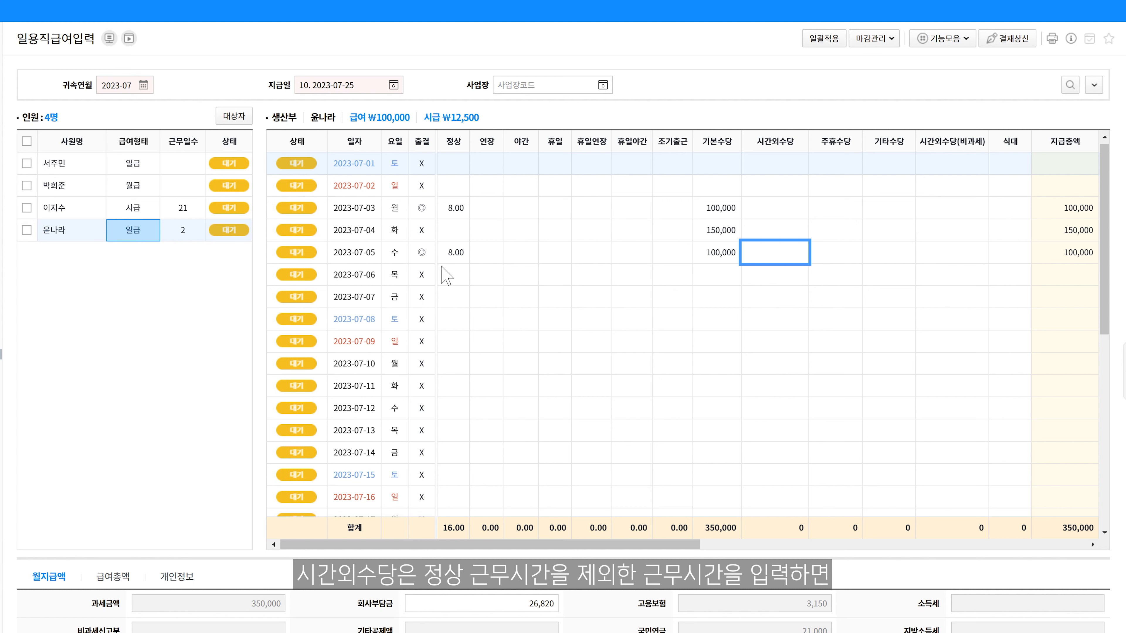
{"action": "left_click", "coordinate": [490, 262]}
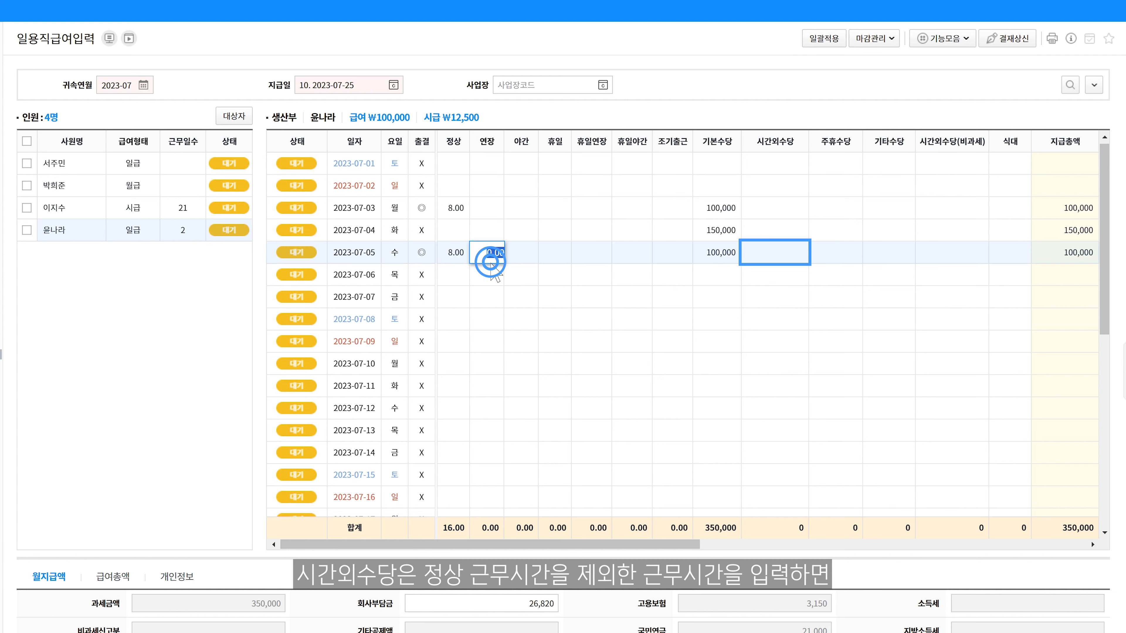
{"action": "type", "text": "2"}
{"action": "key", "text": "Return"}
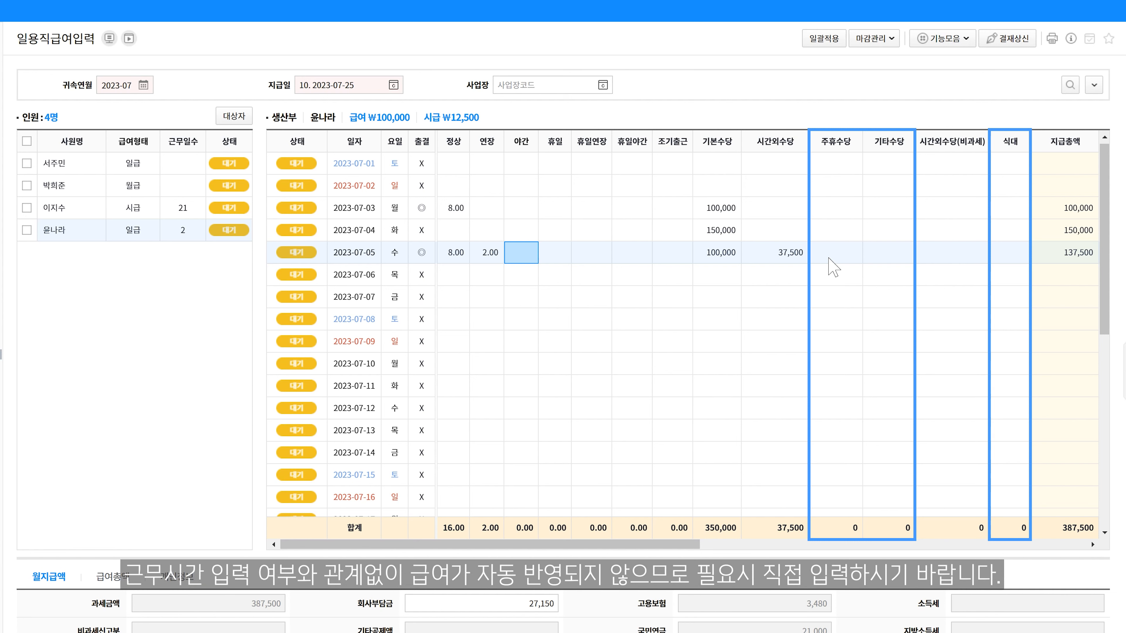
Enter a weekly holiday allowance (주휴수당) of 120,000 on 2023-07-05 for the newly added employee.
{"action": "double_click", "coordinate": [828, 253]}
{"action": "type", "text": "120,00"}
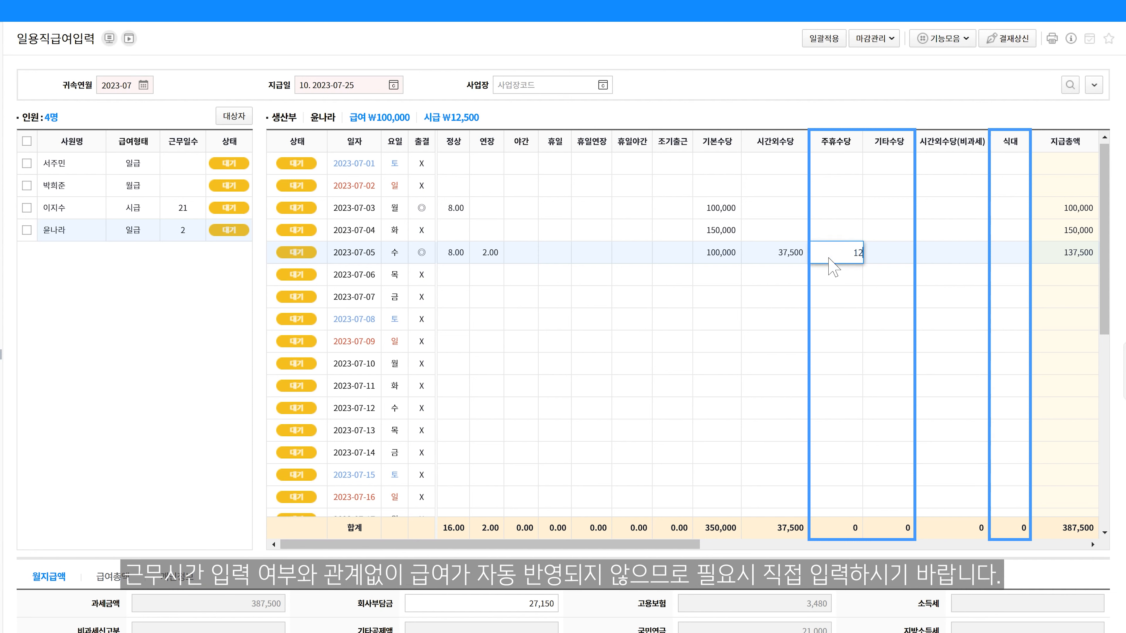
{"action": "type", "text": "0"}
{"action": "key", "text": "Tab"}
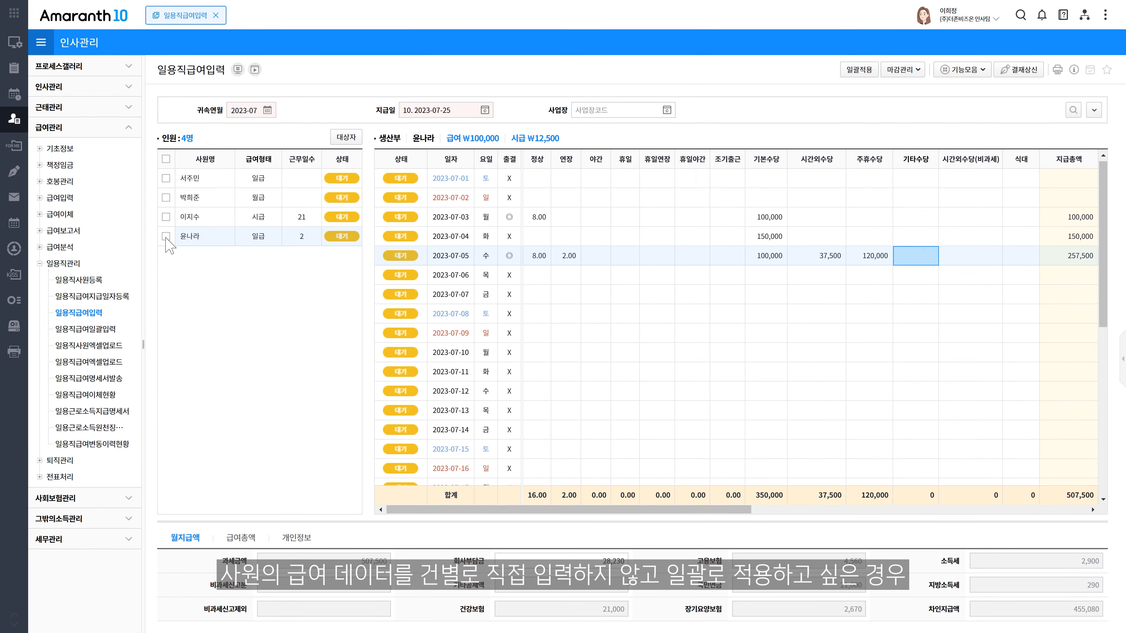
Batch-apply (일괄적용) 8 regular hours (정상) and 2 overtime hours (연장) to all weekdays for the newly added employee and view the result.
{"action": "left_click", "coordinate": [165, 236]}
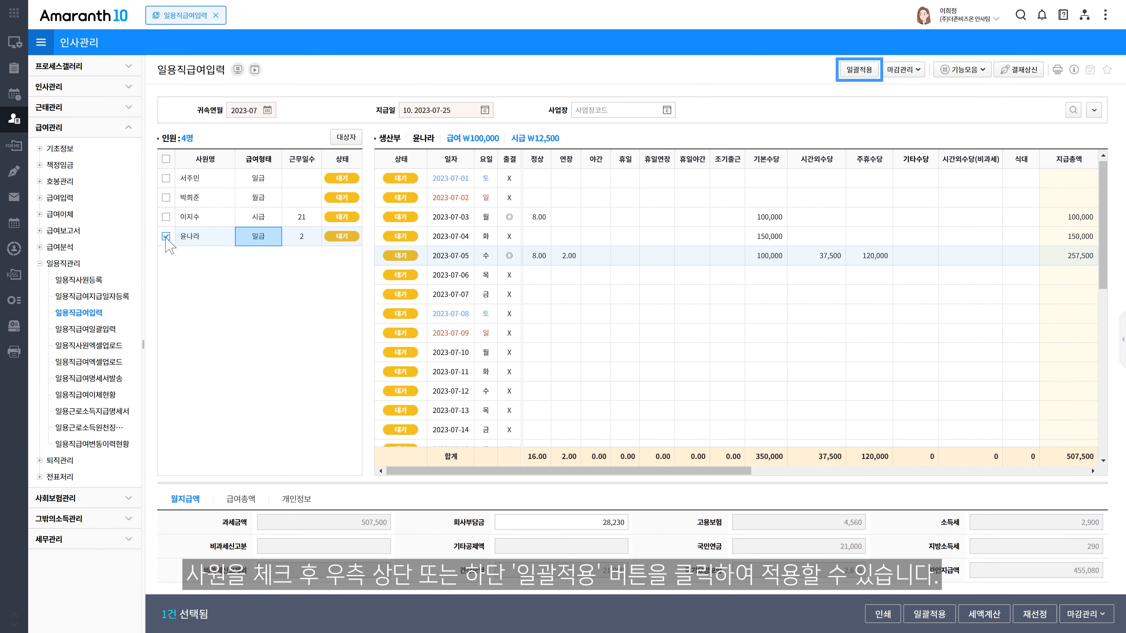
{"action": "left_click", "coordinate": [928, 614]}
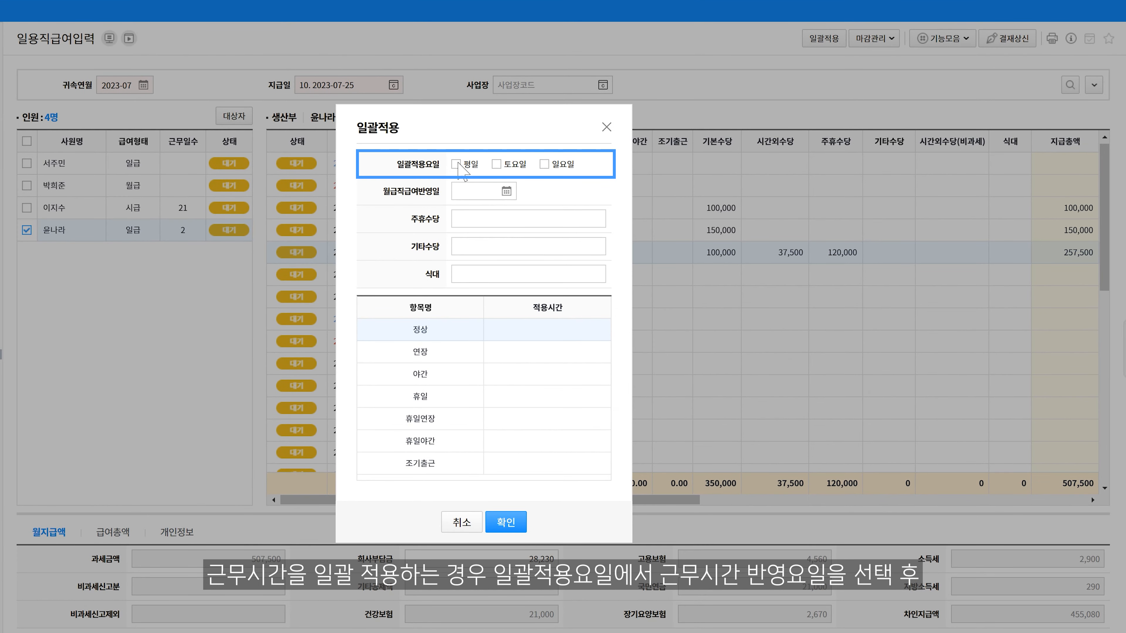
{"action": "left_click", "coordinate": [456, 164]}
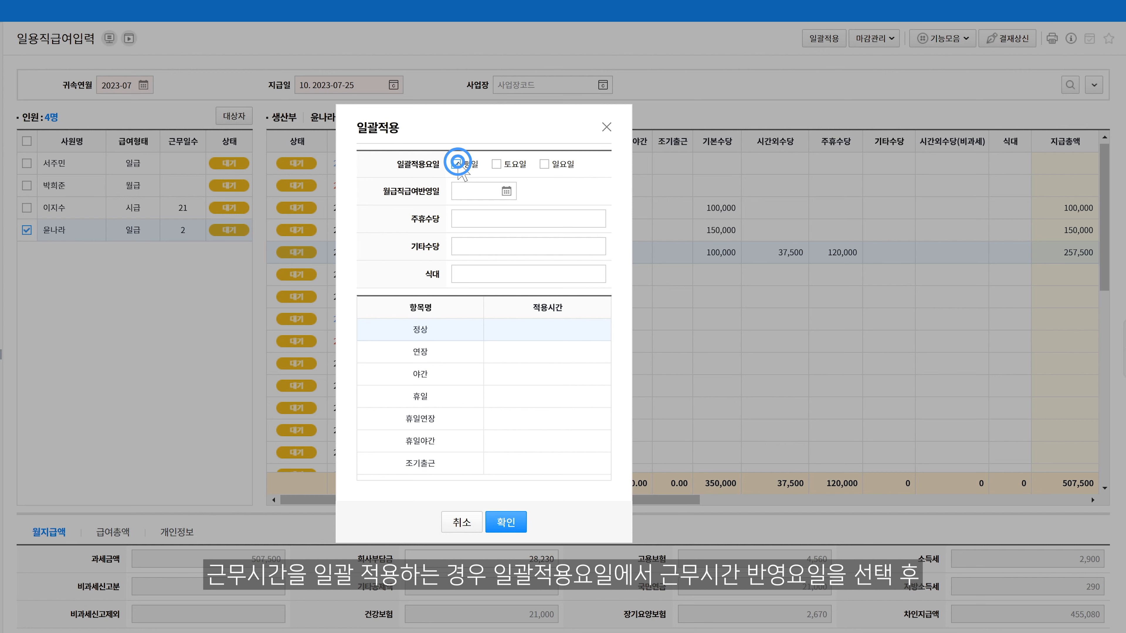
{"action": "left_click", "coordinate": [536, 332]}
{"action": "left_click", "coordinate": [534, 331]}
{"action": "type", "text": "8"}
{"action": "key", "text": "Return"}
{"action": "left_click", "coordinate": [539, 351]}
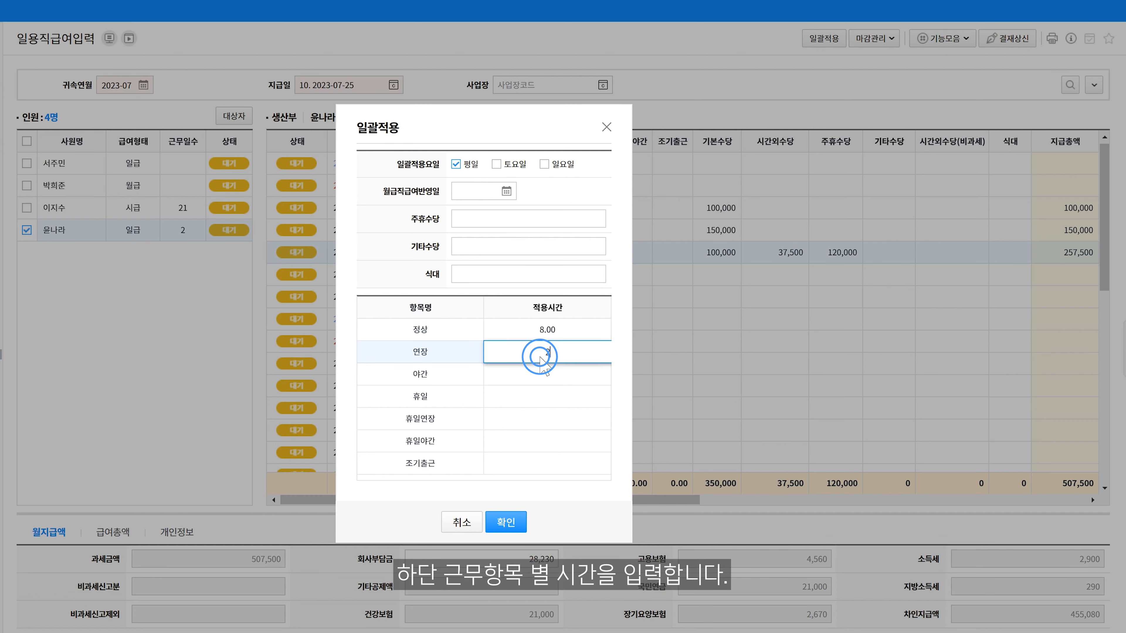
{"action": "type", "text": "2"}
{"action": "key", "text": "Return"}
{"action": "left_click", "coordinate": [506, 522]}
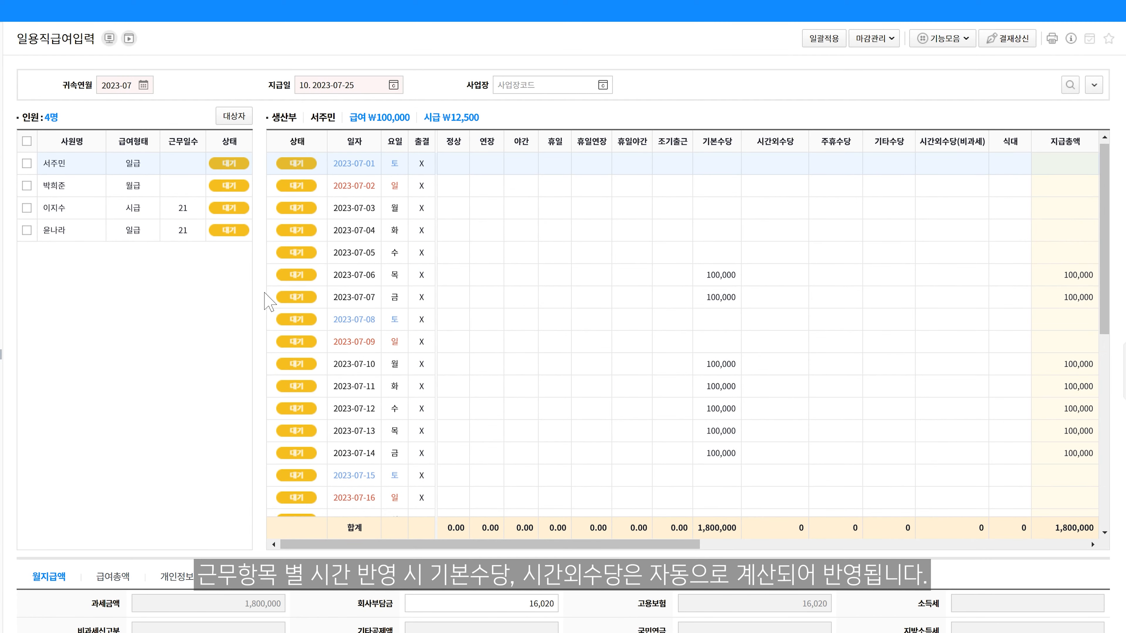
{"action": "left_click", "coordinate": [229, 232]}
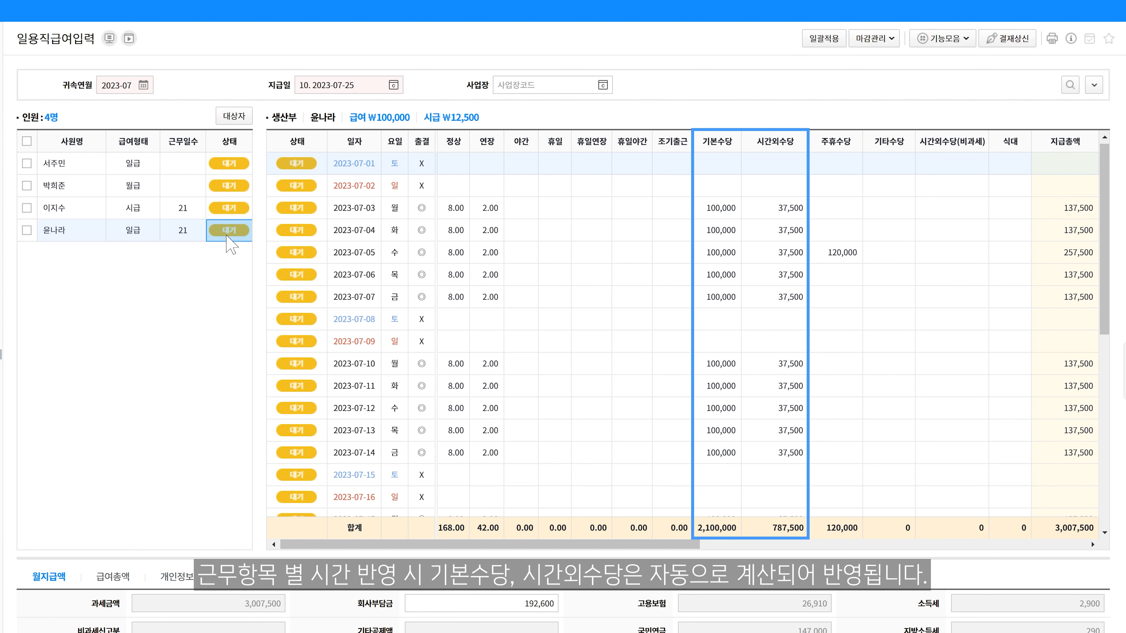
Start a batch application (일괄적용) for the monthly-paid employee with weekdays (평일) selected and 월급직급여반영일 set to 2023-07-25.
{"action": "left_click", "coordinate": [28, 185]}
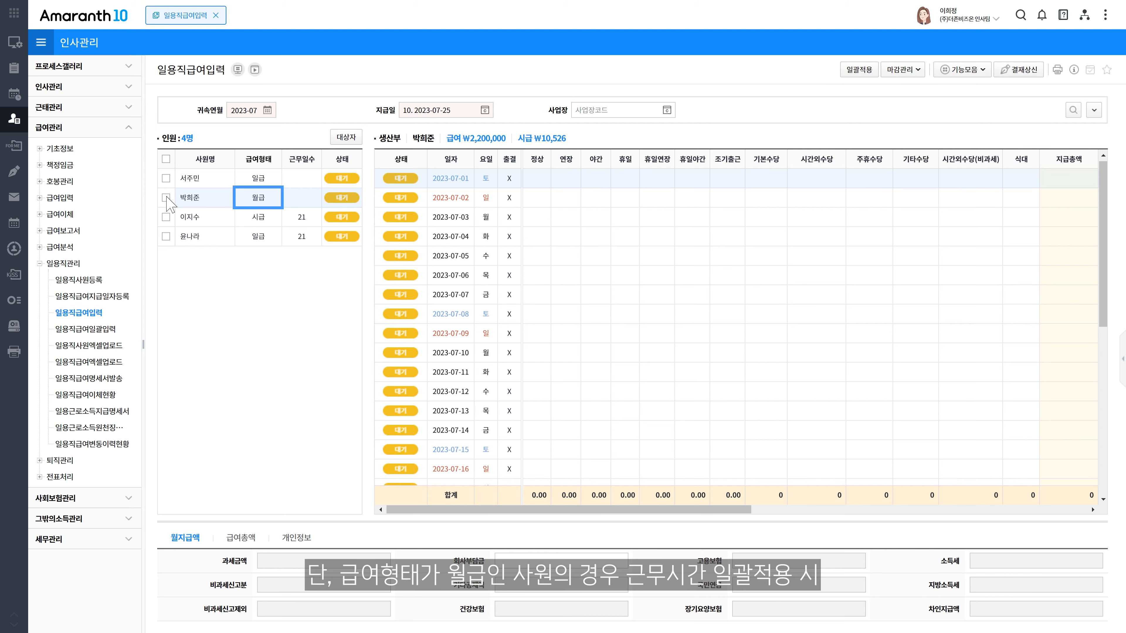
{"action": "left_click", "coordinate": [166, 198]}
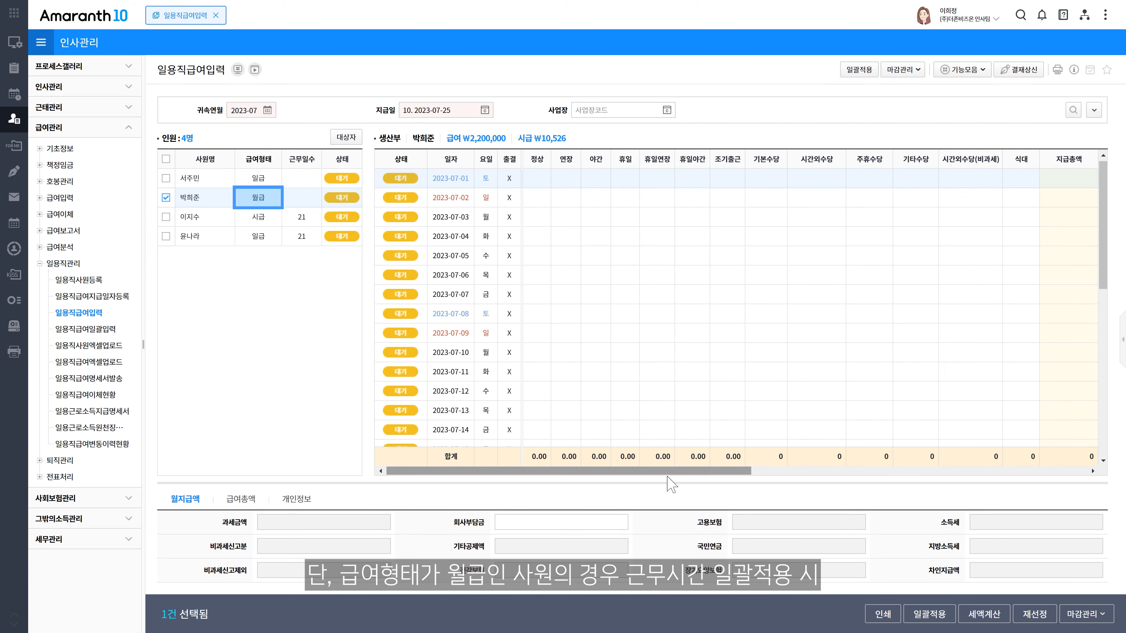
{"action": "left_click", "coordinate": [930, 614]}
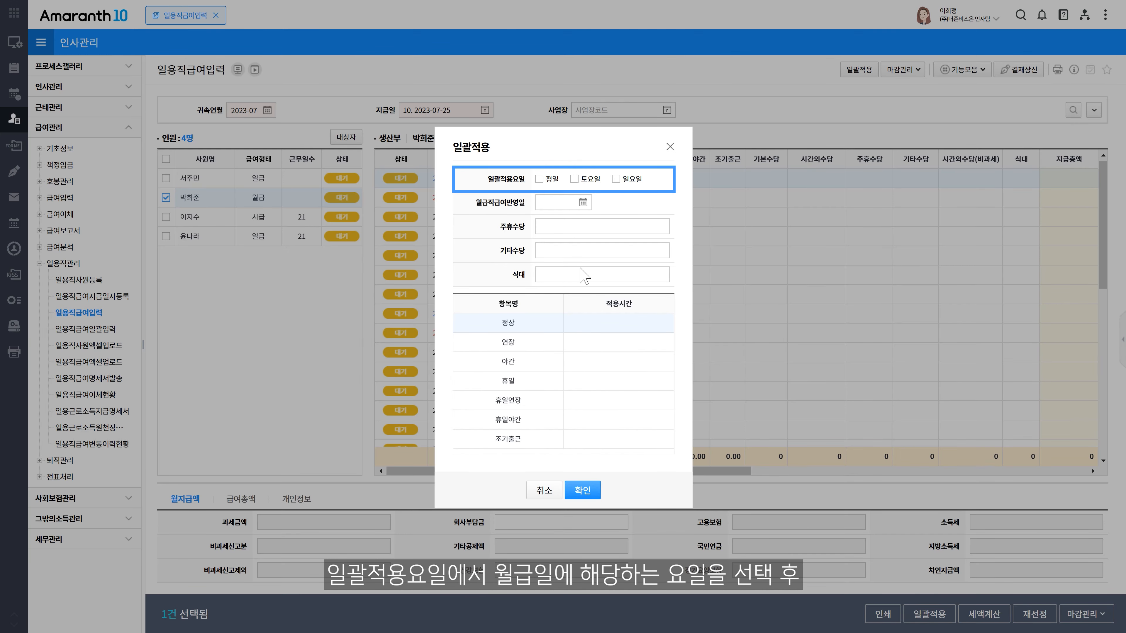
{"action": "left_click", "coordinate": [540, 179]}
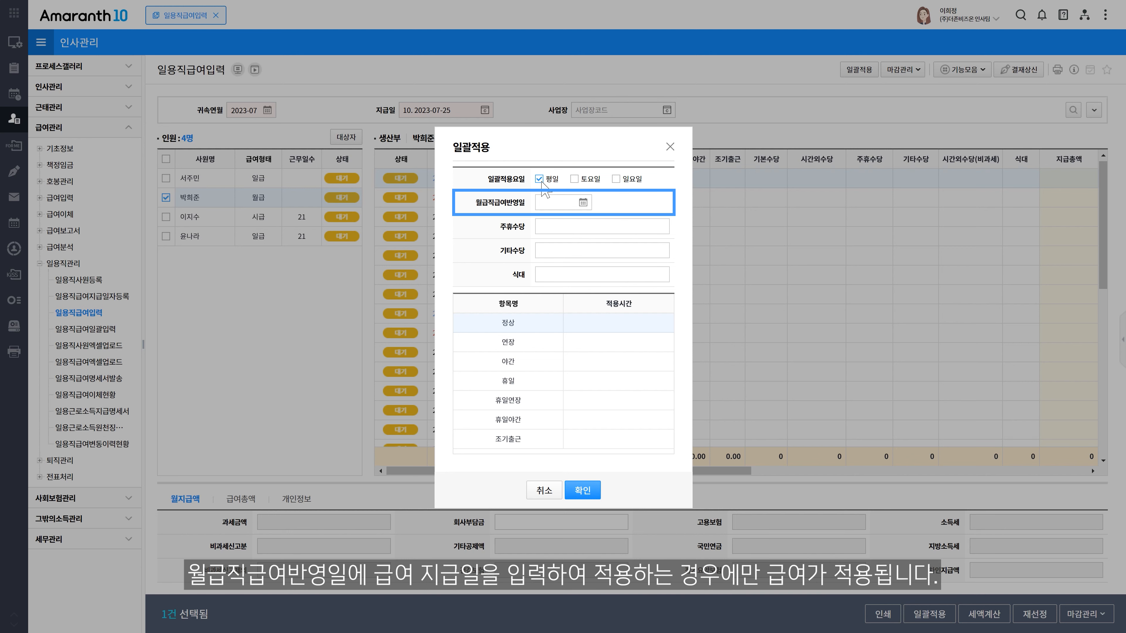
{"action": "left_click", "coordinate": [553, 205]}
{"action": "type", "text": "2023-07-25"}
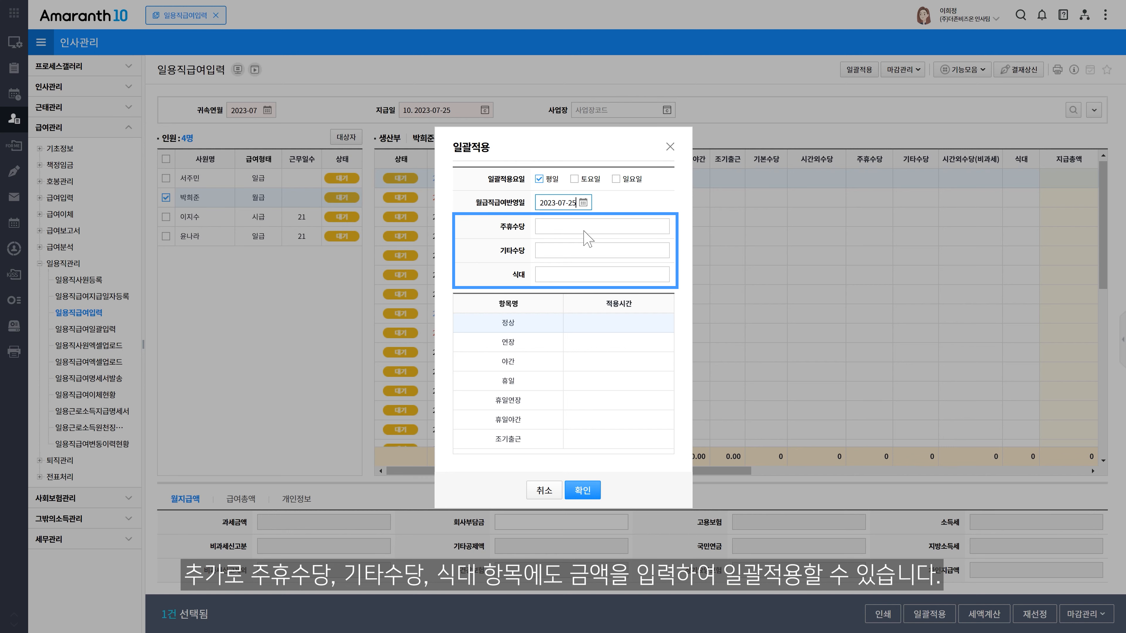
Batch-apply a weekly holiday allowance (주휴수당) of 400,000, 8 regular hours (정상) and 2 overtime hours (연장) for the monthly-paid employee and view the result.
{"action": "left_click", "coordinate": [583, 230]}
{"action": "type", "text": "400,000"}
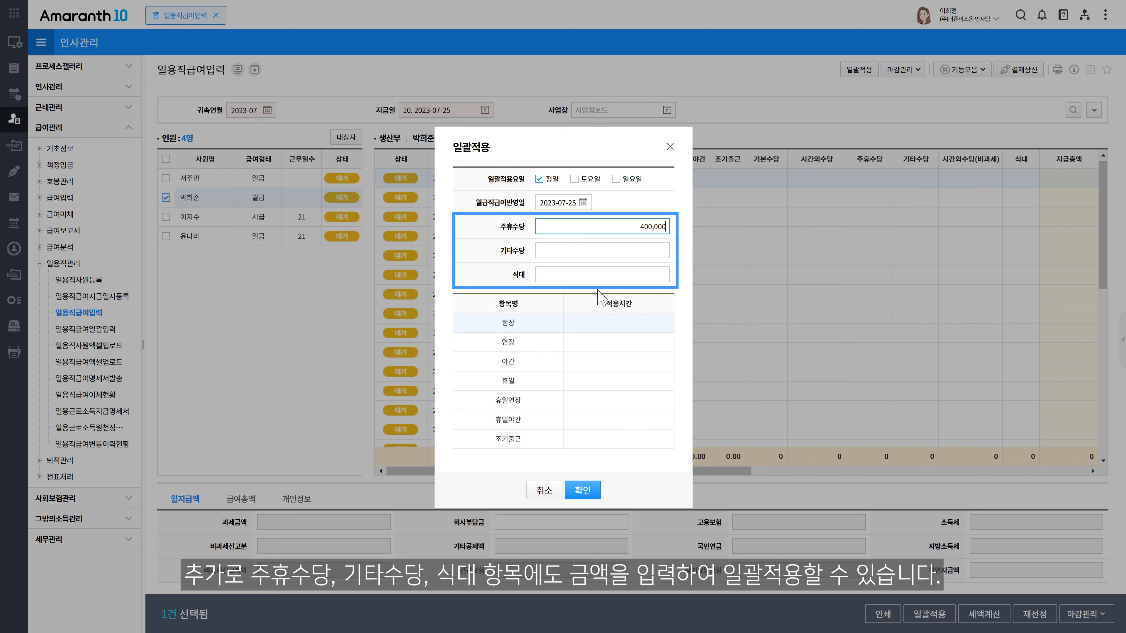
{"action": "left_click", "coordinate": [610, 327]}
{"action": "type", "text": "8"}
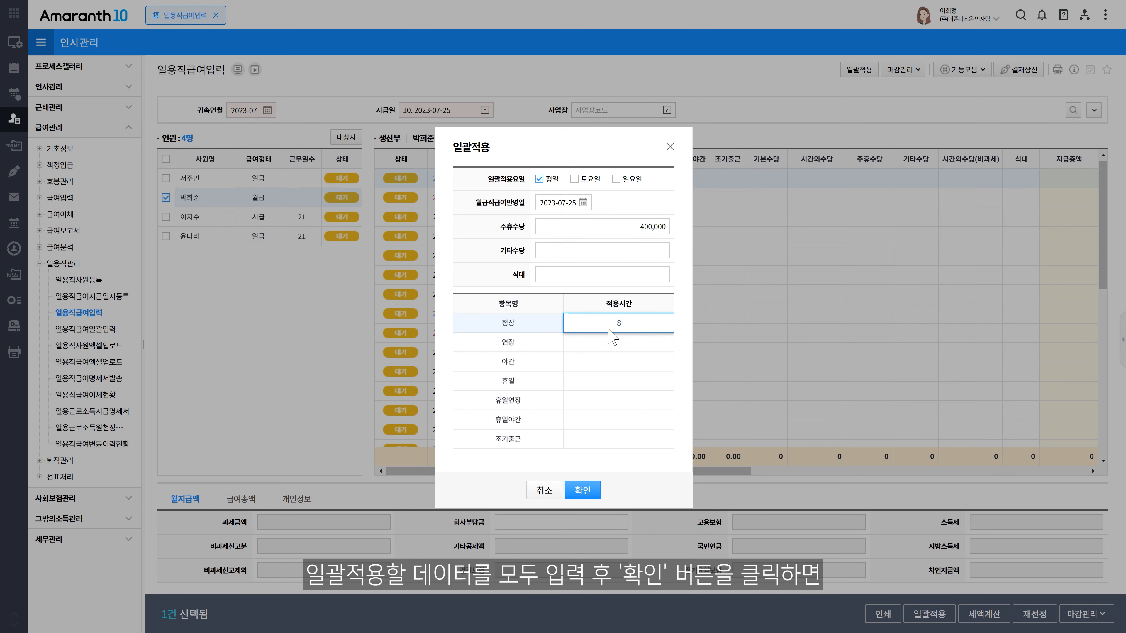
{"action": "key", "text": "Return"}
{"action": "type", "text": "2"}
{"action": "key", "text": "Return"}
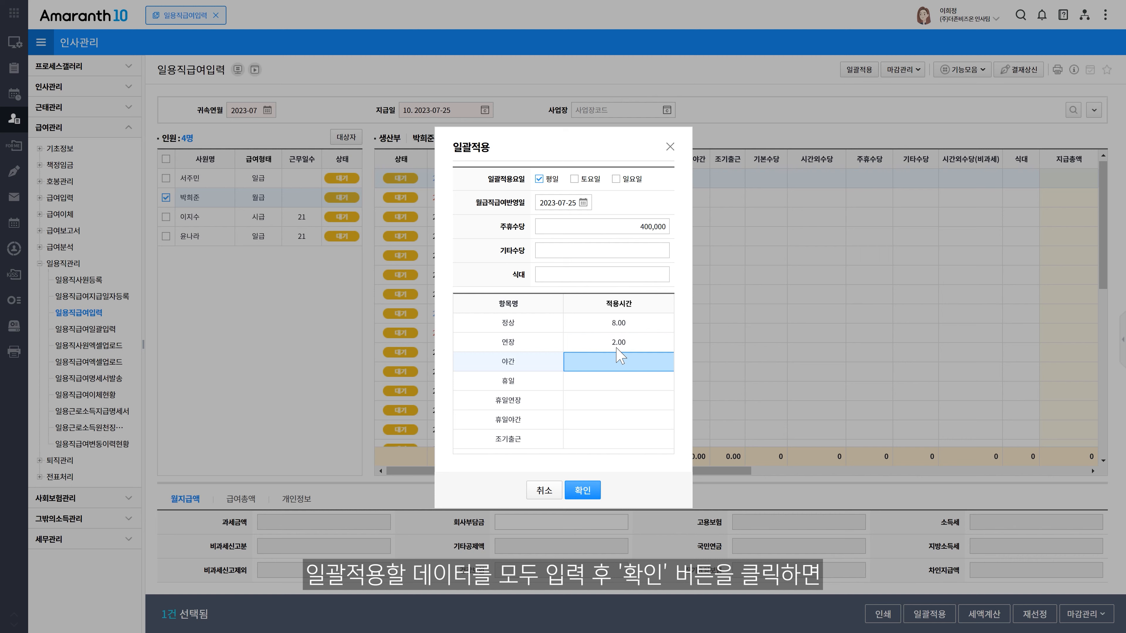
{"action": "left_click", "coordinate": [589, 488]}
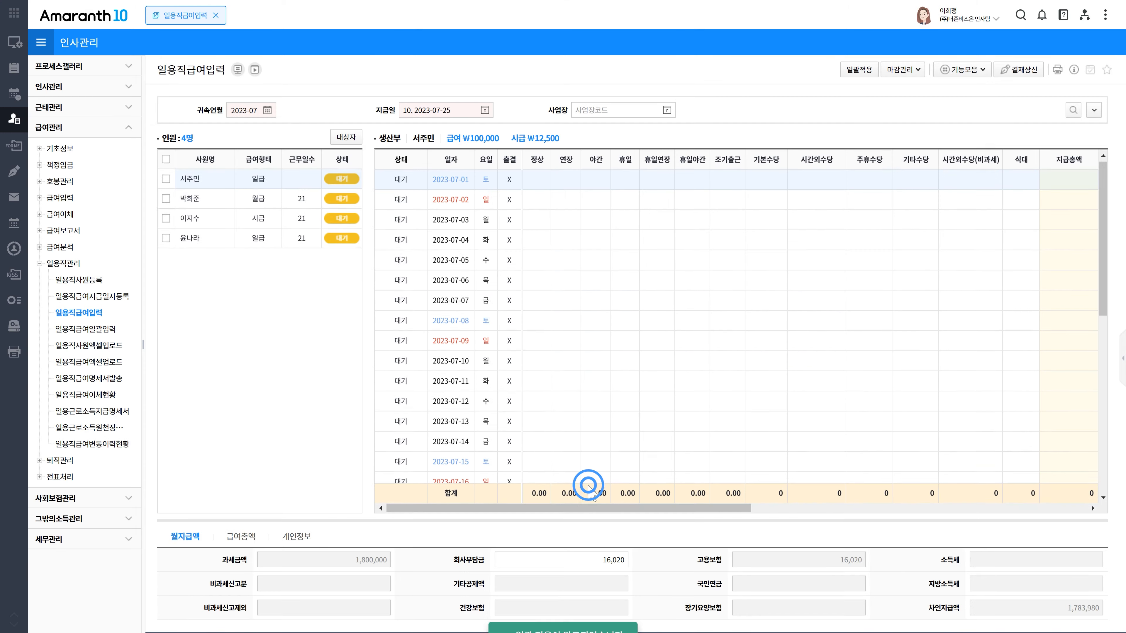
{"action": "left_click", "coordinate": [359, 199]}
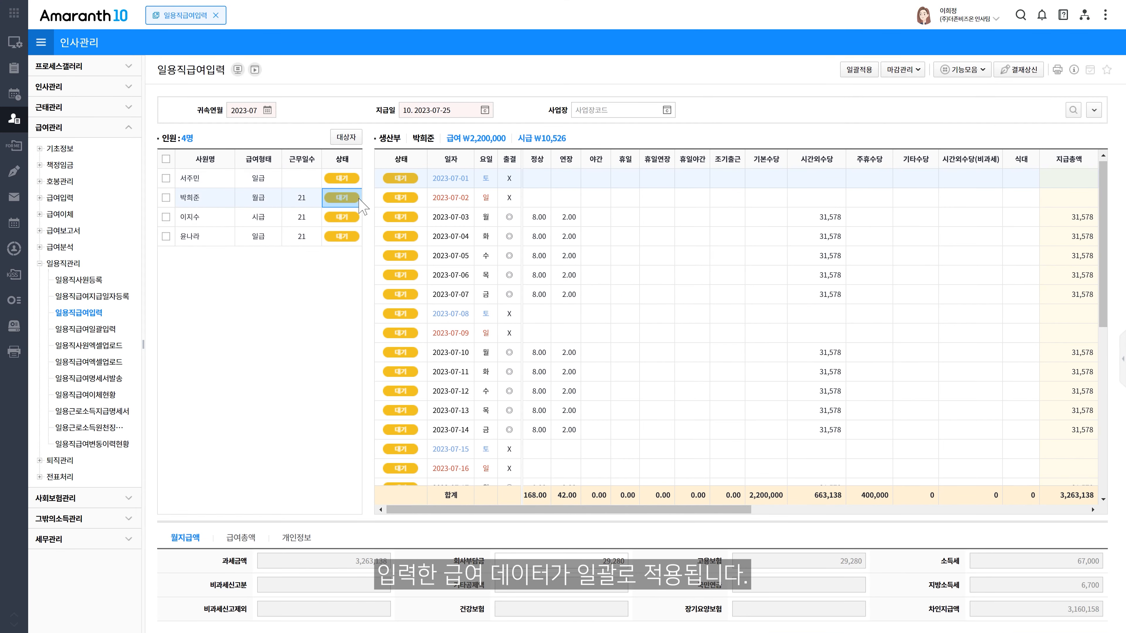
{"action": "left_click_drag", "start_coordinate": [1102, 302], "coordinate": [1104, 468]}
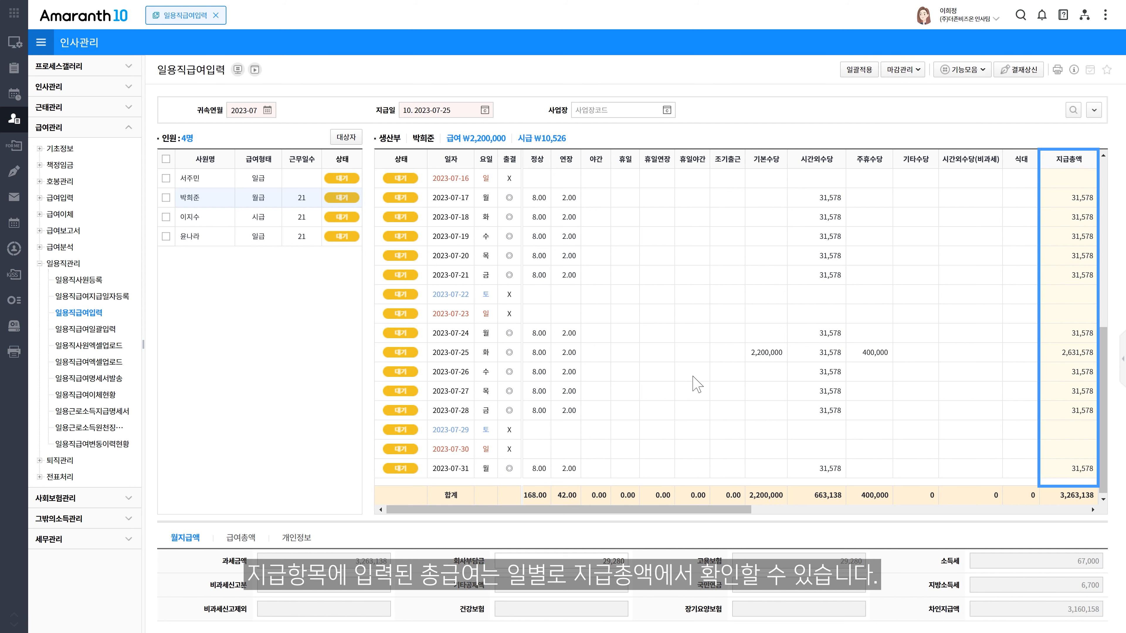
Examine the newly added employee's daily deductions, including the 2023-07-03 national pension (국민연금), and the insurance settings in employee registration (일용직사원등록).
{"action": "left_click", "coordinate": [328, 243]}
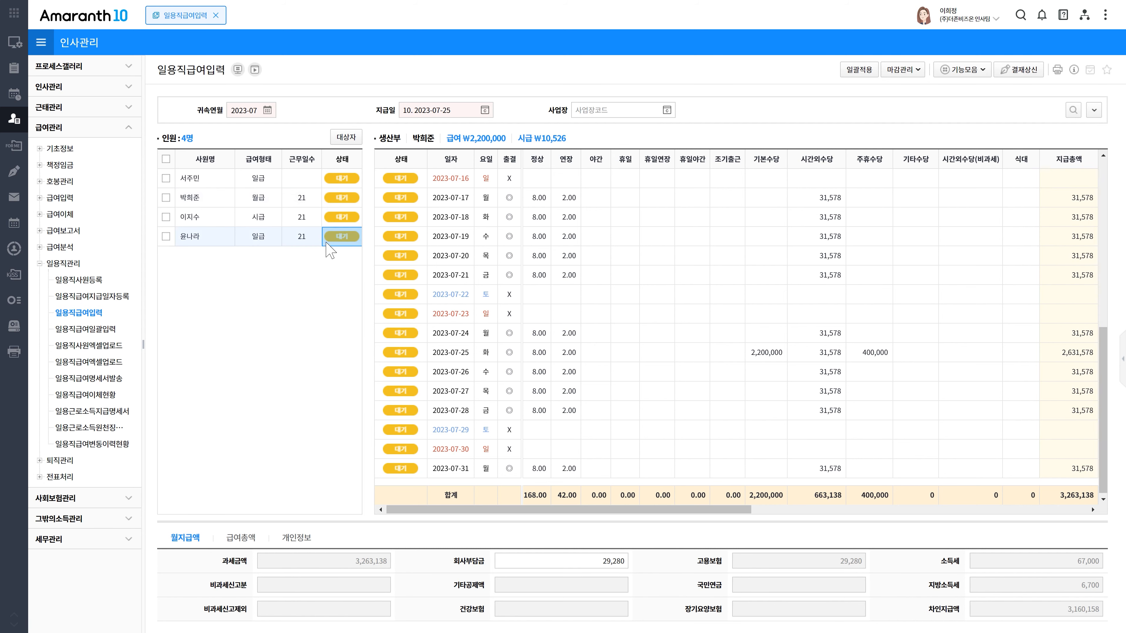
{"action": "left_click_drag", "start_coordinate": [532, 510], "coordinate": [908, 509]}
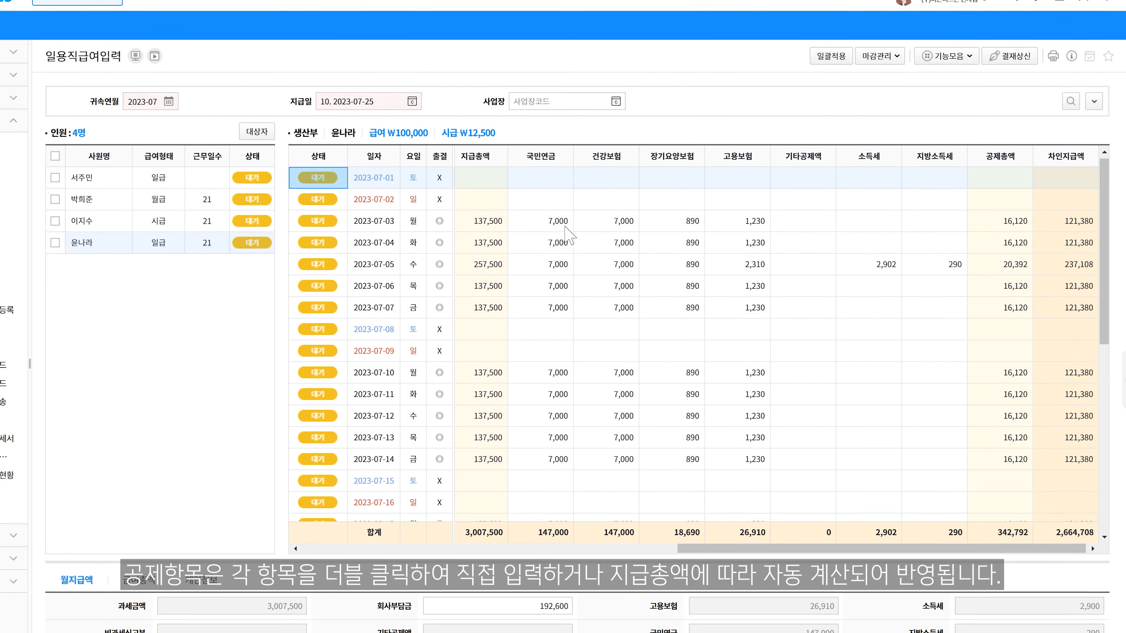
{"action": "double_click", "coordinate": [551, 213]}
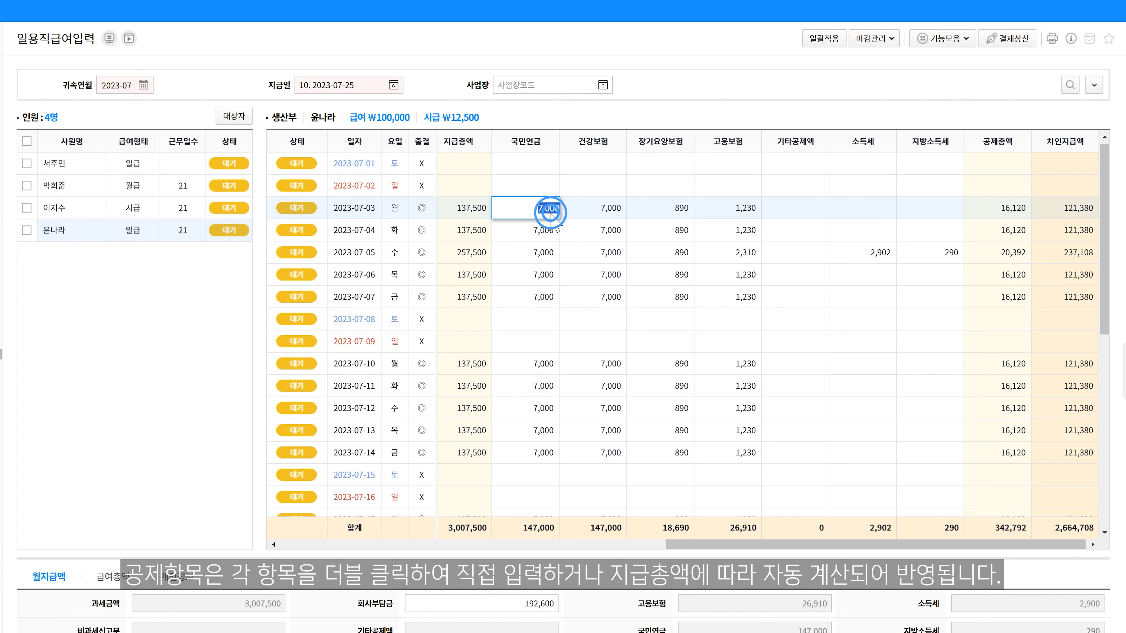
{"action": "key", "text": "Tab"}
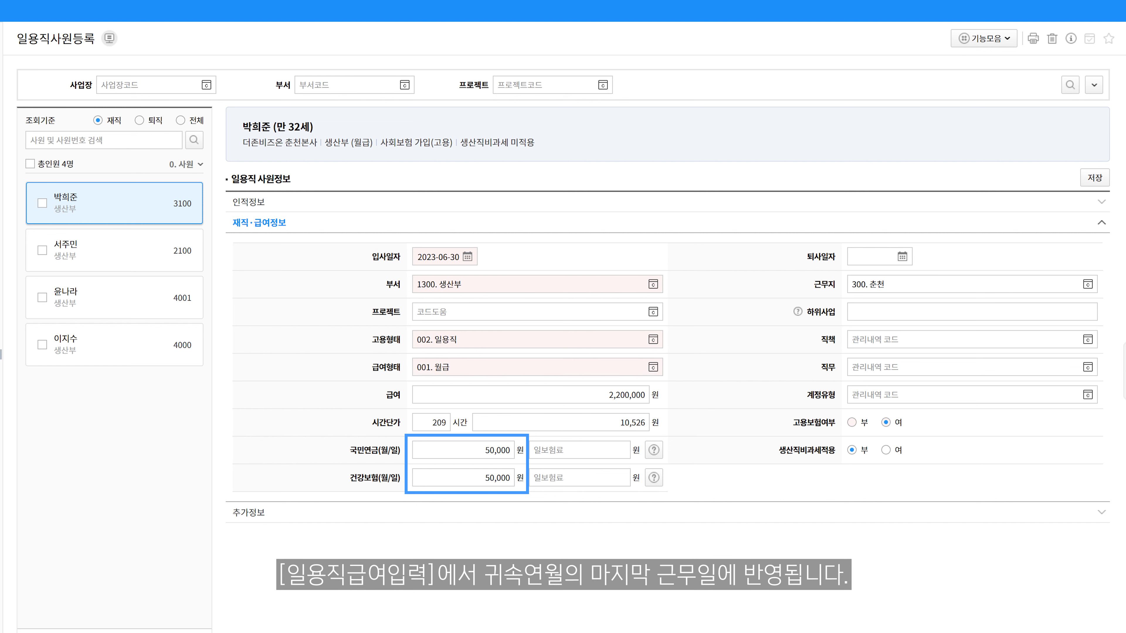
{"action": "left_click", "coordinate": [114, 298]}
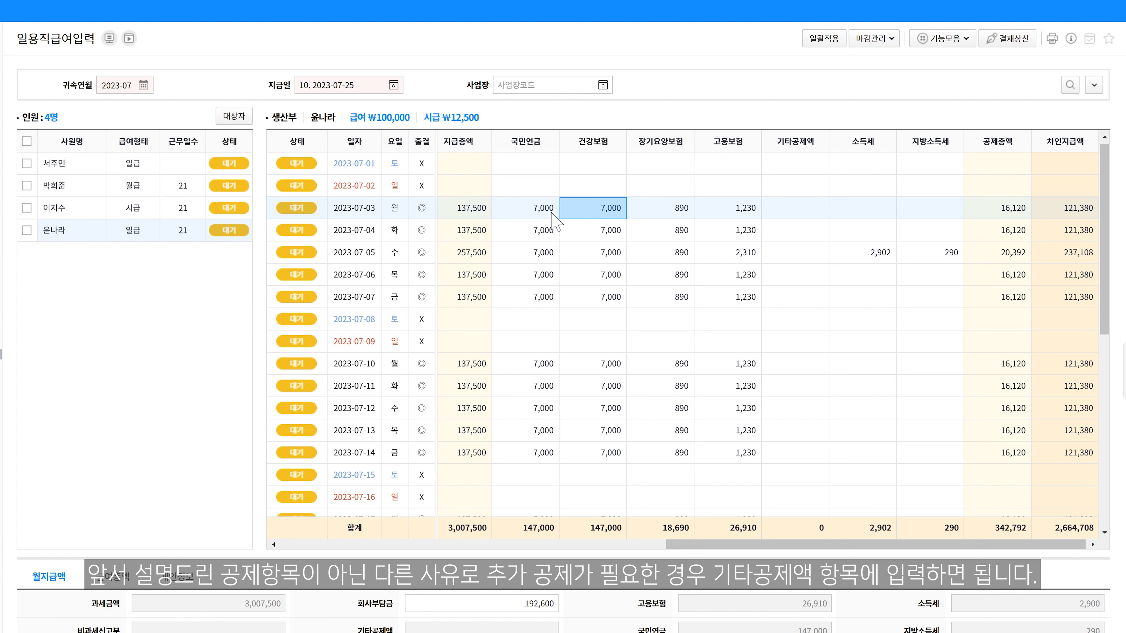
Enter an other deduction (기타공제액) of 150,000 on 2023-07-03 for the newly added employee.
{"action": "left_click", "coordinate": [795, 213]}
{"action": "type", "text": "1500000"}
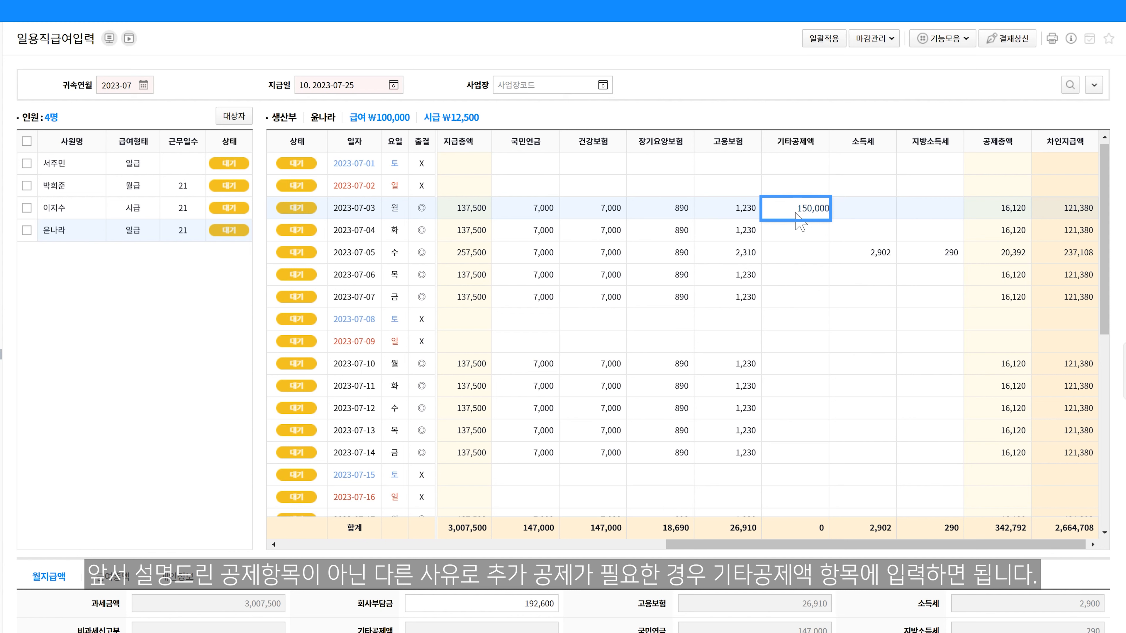
{"action": "key", "text": "Return"}
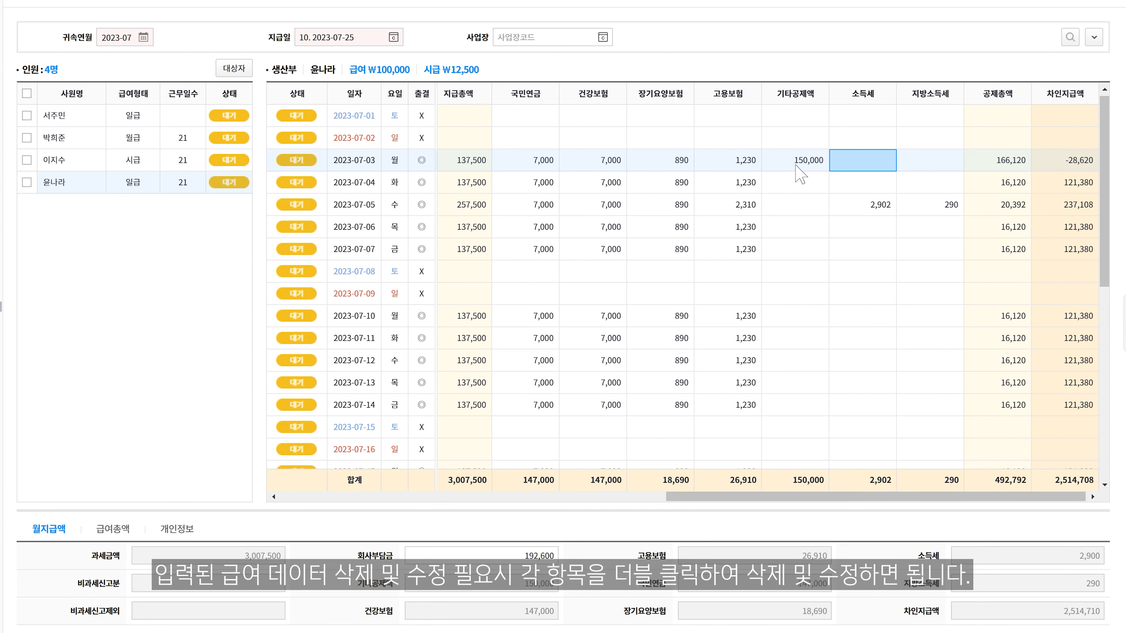
Delete the other deduction (기타공제액) on 2023-07-03 for the newly added employee.
{"action": "left_click", "coordinate": [797, 167]}
{"action": "double_click", "coordinate": [797, 167]}
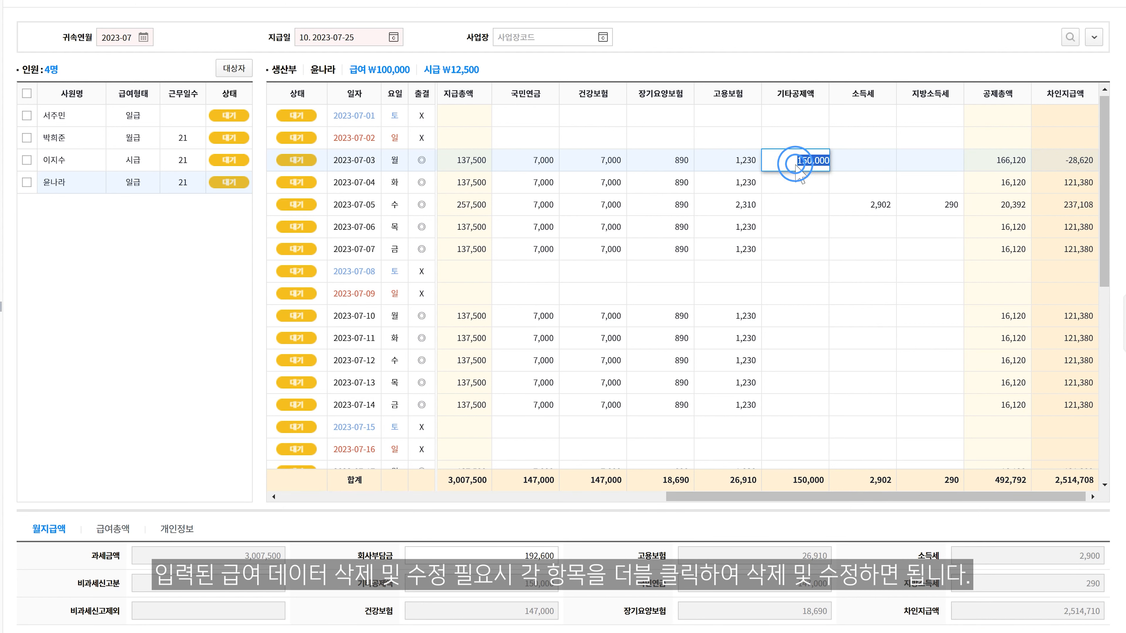
{"action": "key", "text": "BackSpace"}
{"action": "key", "text": "Tab"}
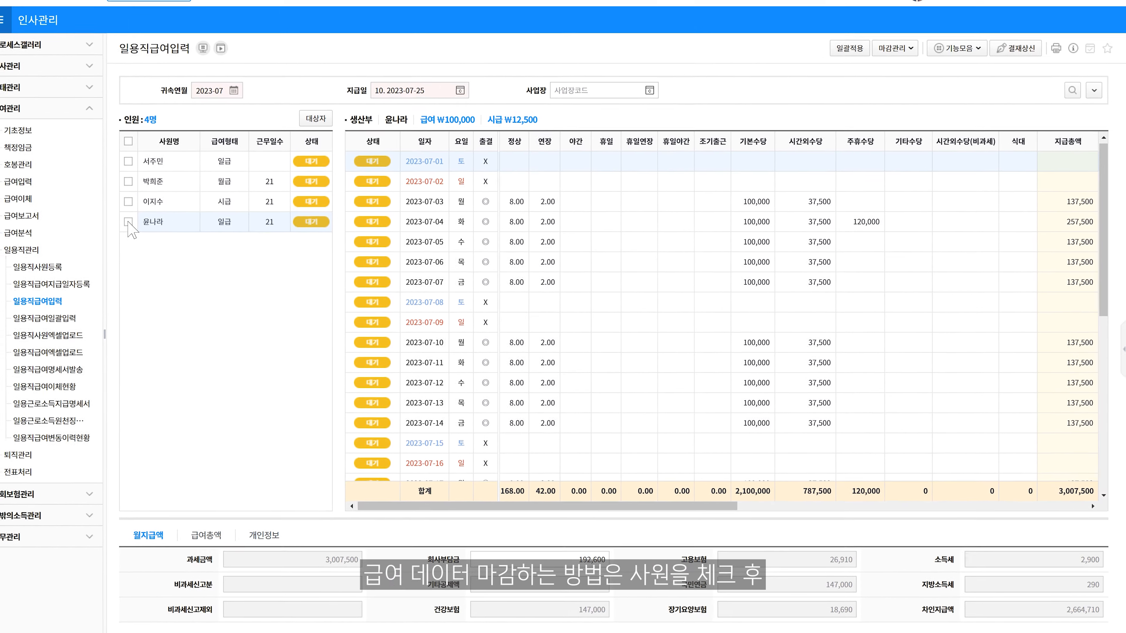
Close (마감) the newly added employee's payroll with the daily option (일별마감) for 2023-07-01 to 2023-07-31 and view the result.
{"action": "left_click", "coordinate": [166, 236]}
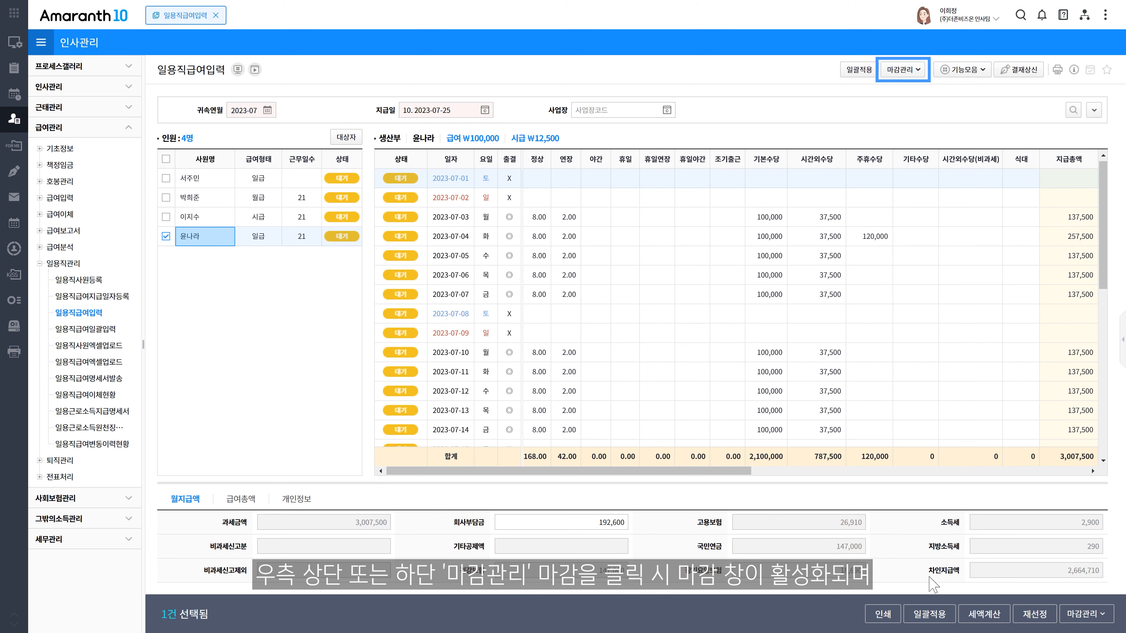
{"action": "left_click", "coordinate": [1094, 614]}
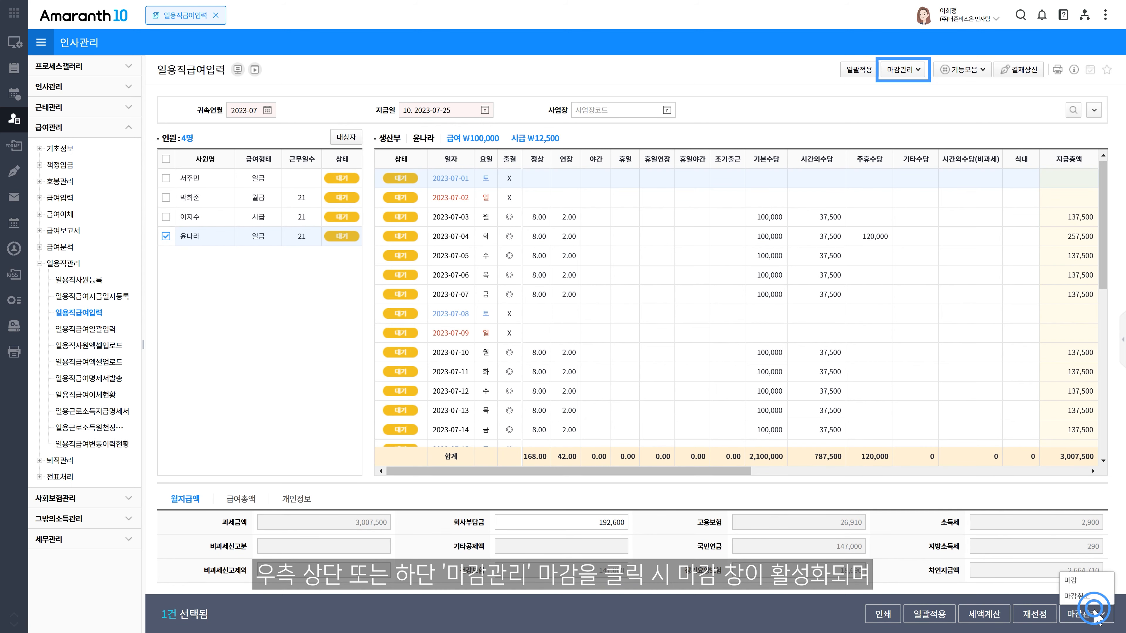
{"action": "left_click", "coordinate": [1093, 581]}
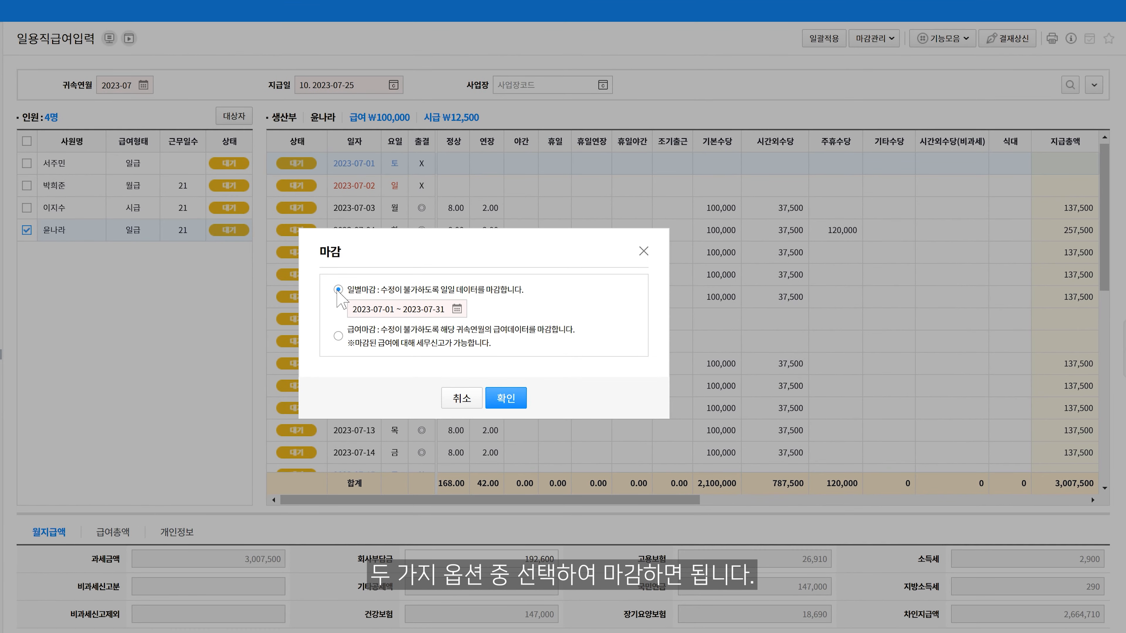
{"action": "left_click", "coordinate": [376, 310]}
{"action": "type", "text": "2023-07-0"}
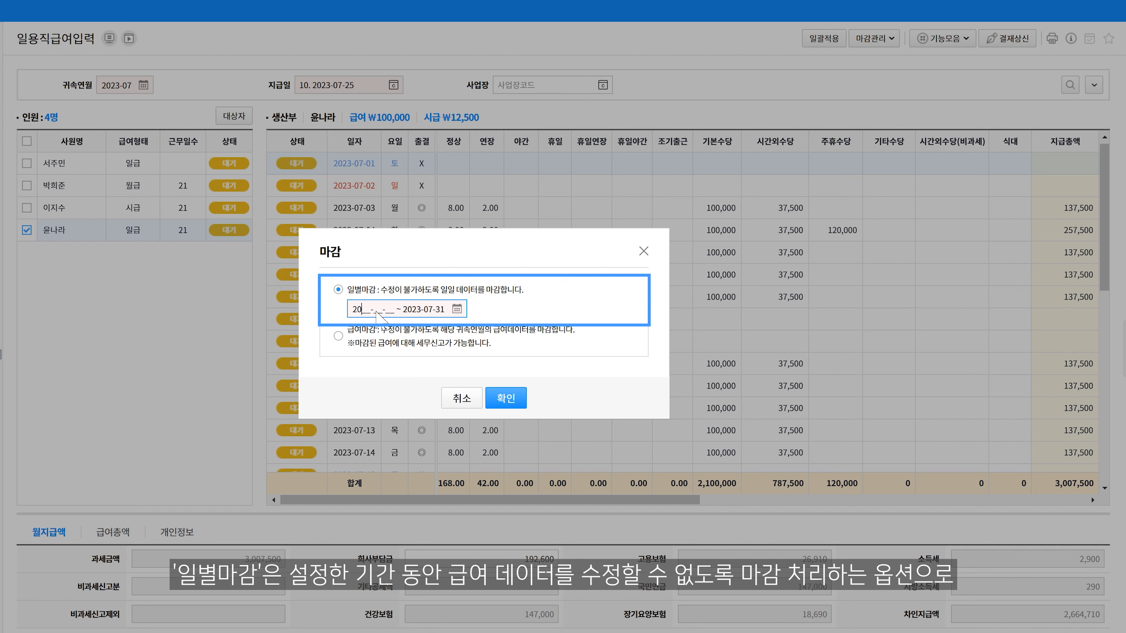
{"action": "type", "text": "1"}
{"action": "key", "text": "Tab"}
{"action": "type", "text": "202307"}
{"action": "type", "text": "31"}
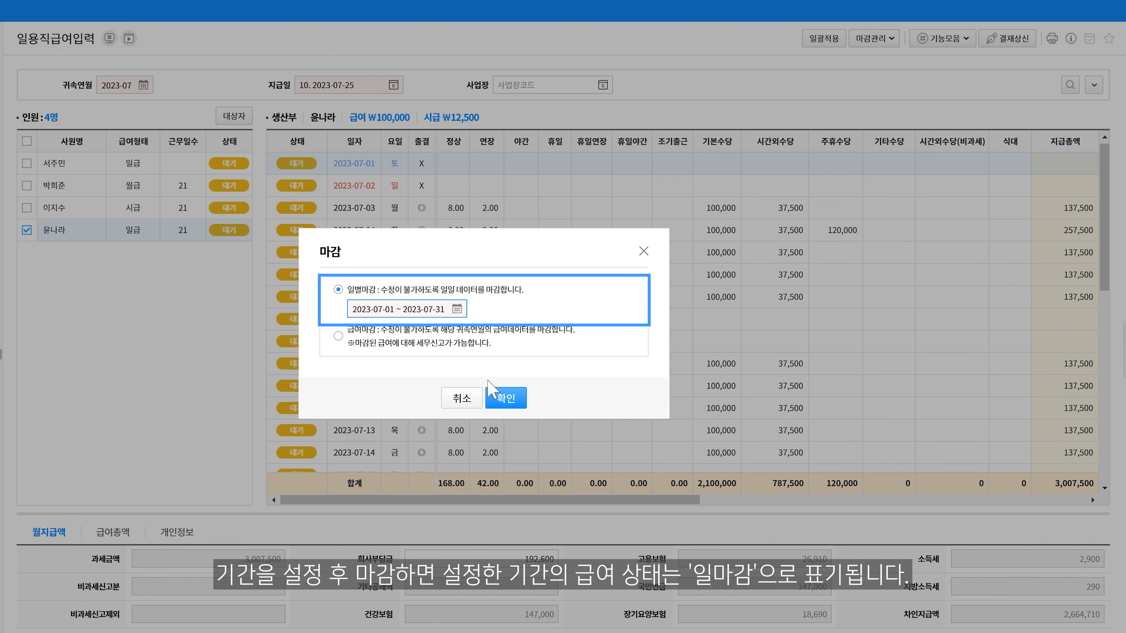
{"action": "left_click", "coordinate": [493, 393]}
{"action": "left_click", "coordinate": [244, 237]}
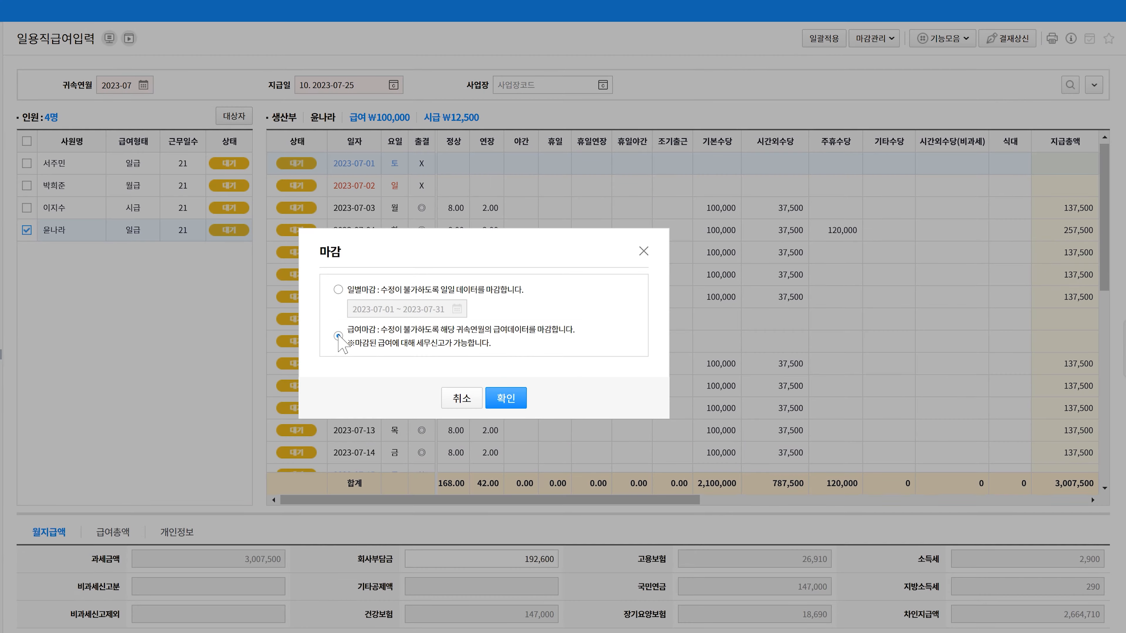
Close the newly added employee's payroll with the payroll closing option (급여마감) and view the daily statuses.
{"action": "left_click", "coordinate": [338, 335]}
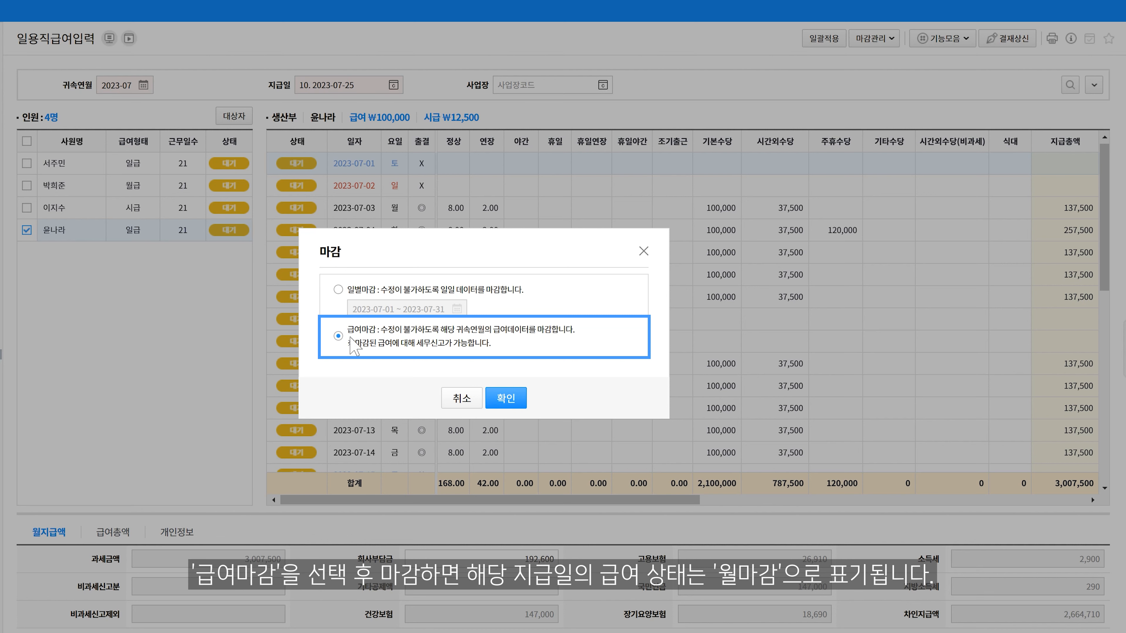
{"action": "left_click", "coordinate": [499, 392]}
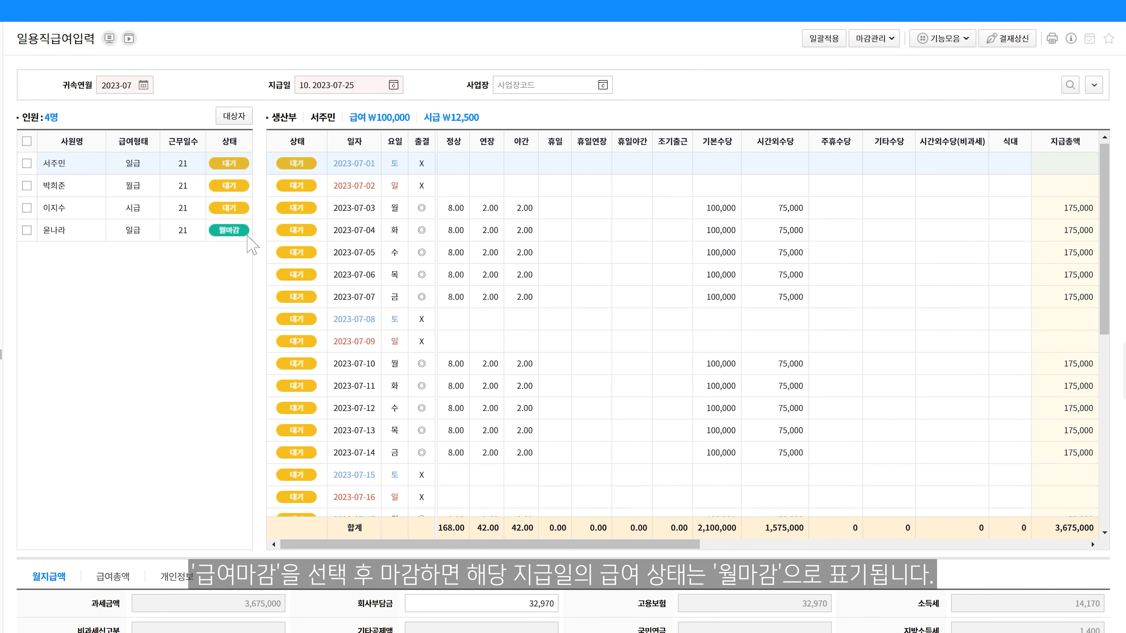
{"action": "left_click", "coordinate": [239, 230]}
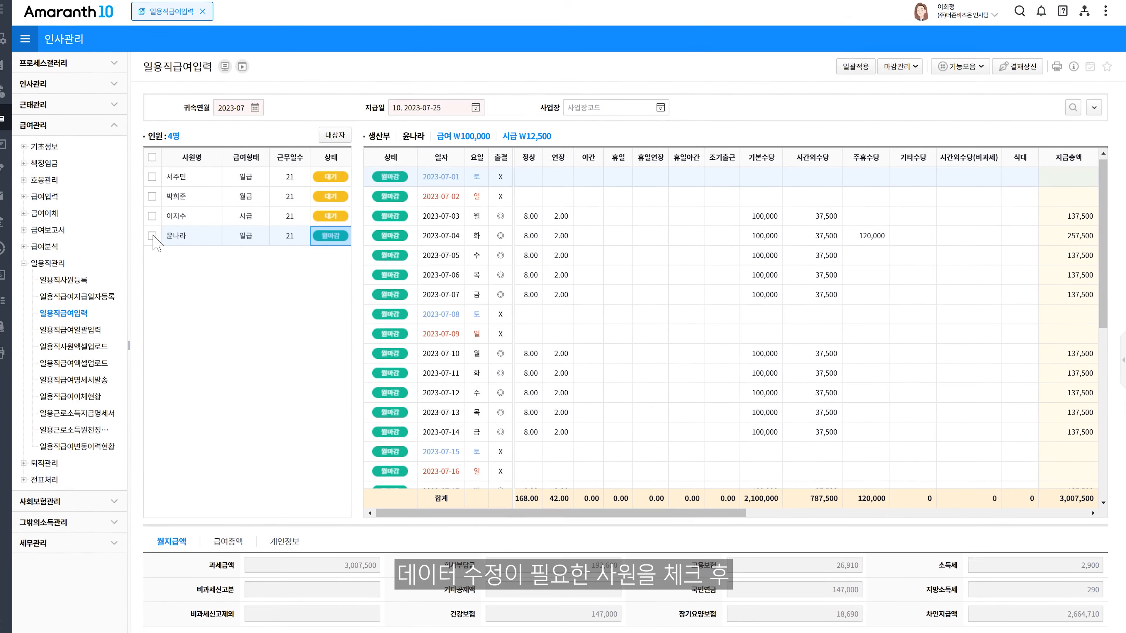
Cancel the newly added employee's closing with the payroll closing cancellation option (급여마감 취소) and view the daily statuses.
{"action": "left_click", "coordinate": [152, 236]}
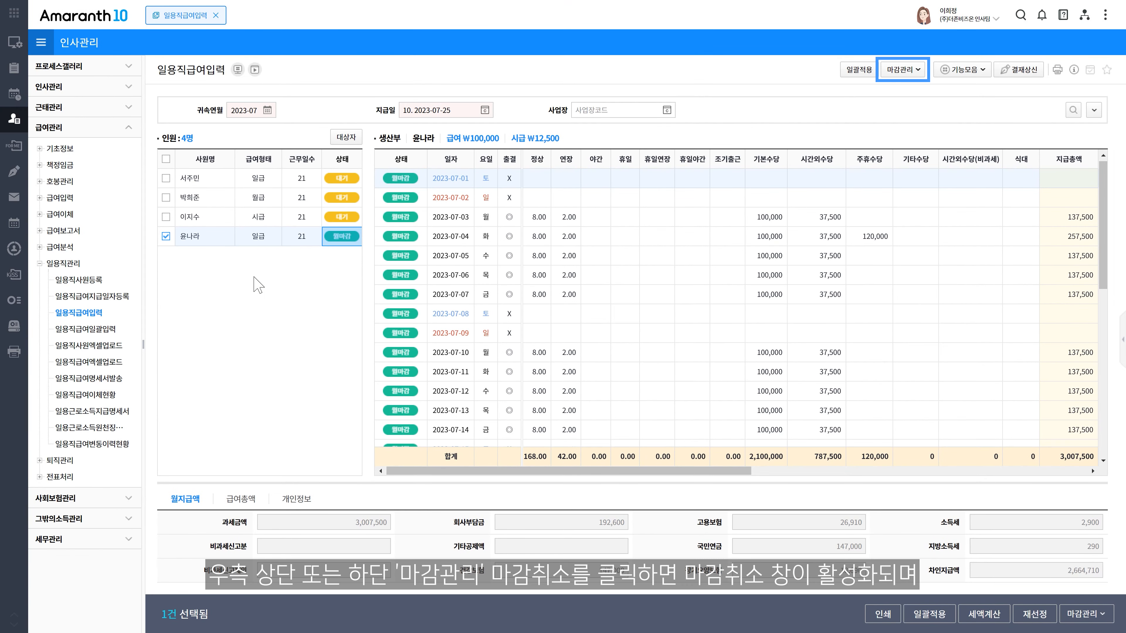
{"action": "left_click", "coordinate": [1081, 614]}
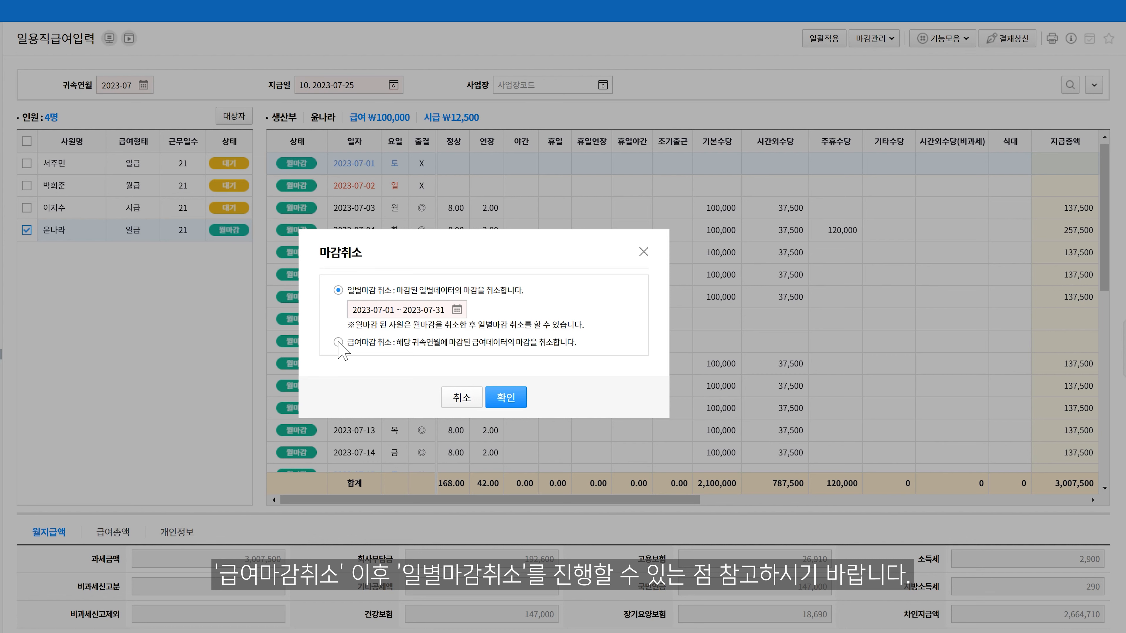
{"action": "left_click", "coordinate": [339, 342]}
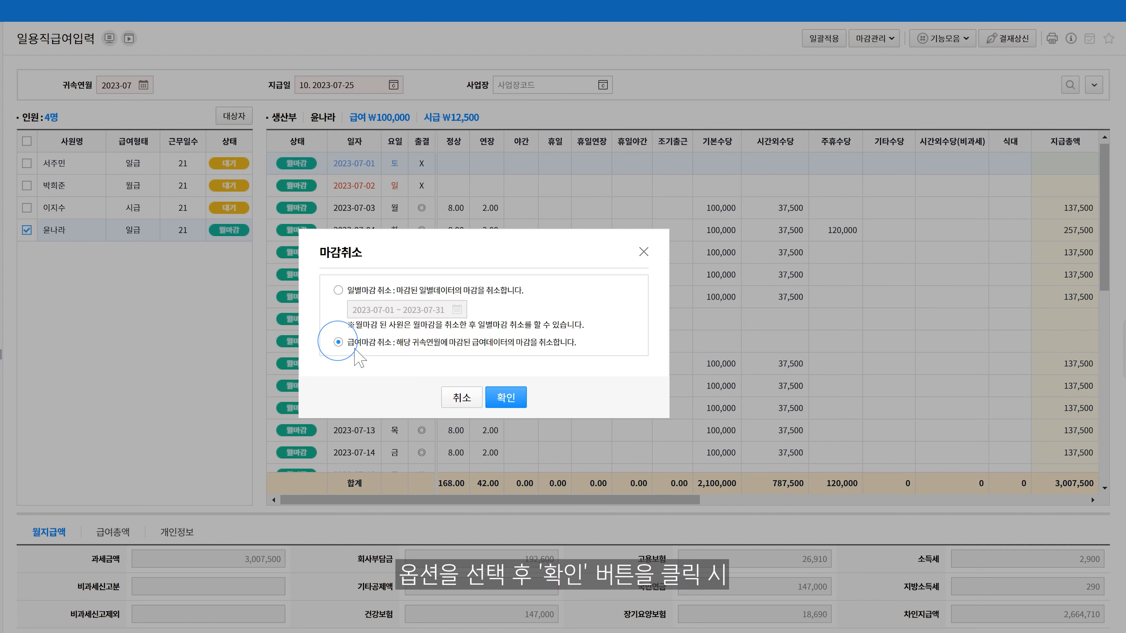
{"action": "left_click", "coordinate": [505, 397]}
{"action": "left_click", "coordinate": [243, 236]}
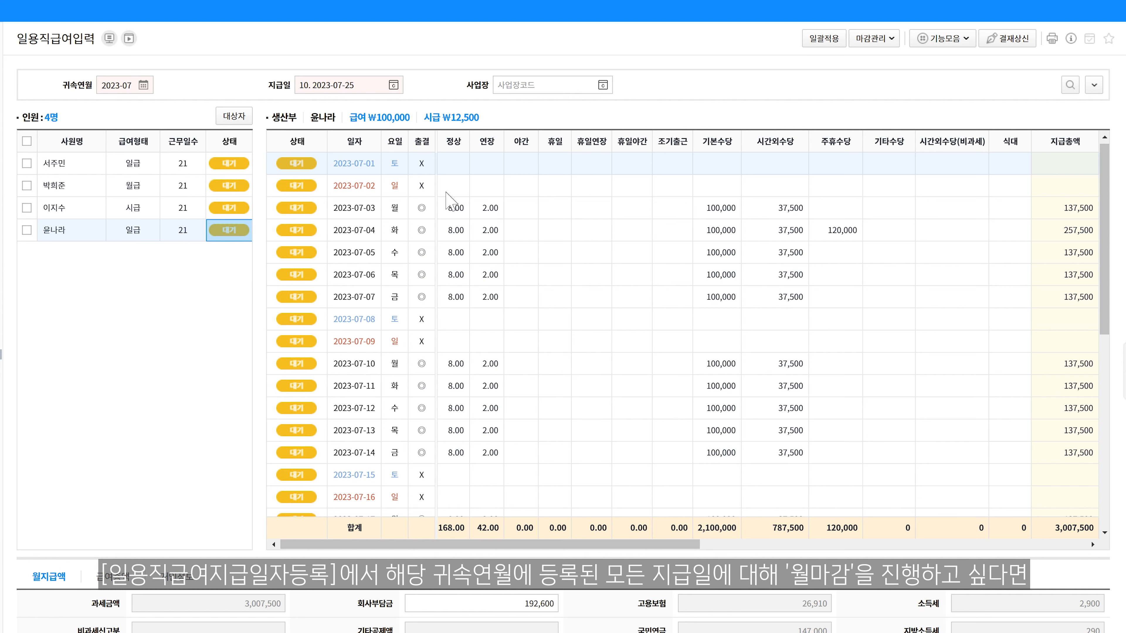
Batch-close (일괄마감) all payment sequences of the 2023-07 payroll month.
{"action": "left_click", "coordinate": [885, 38]}
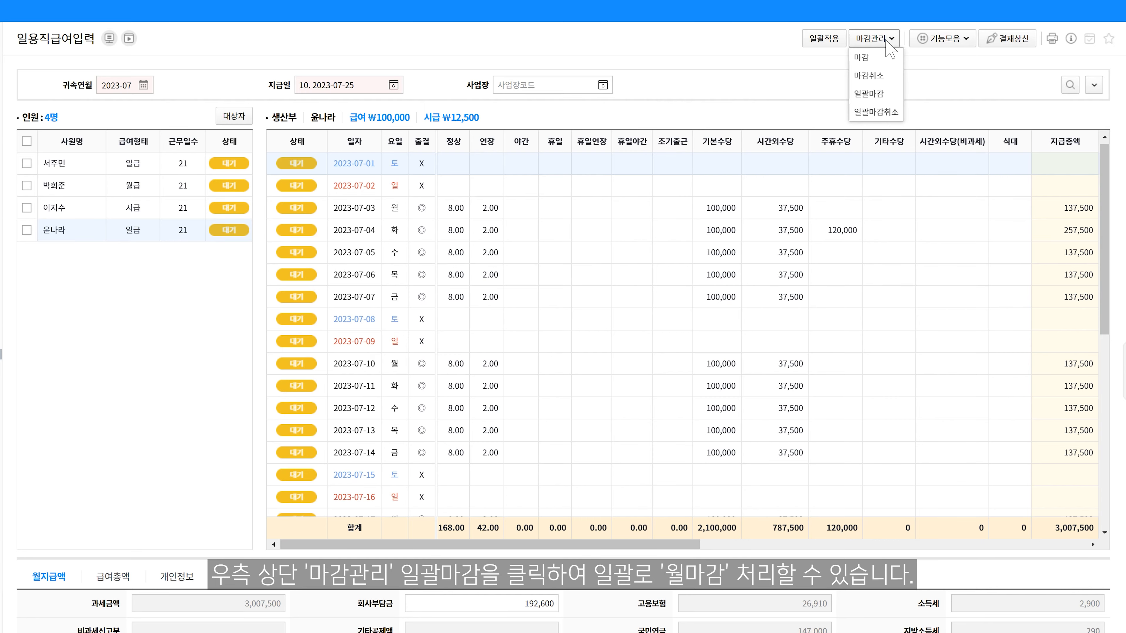
{"action": "left_click", "coordinate": [885, 87]}
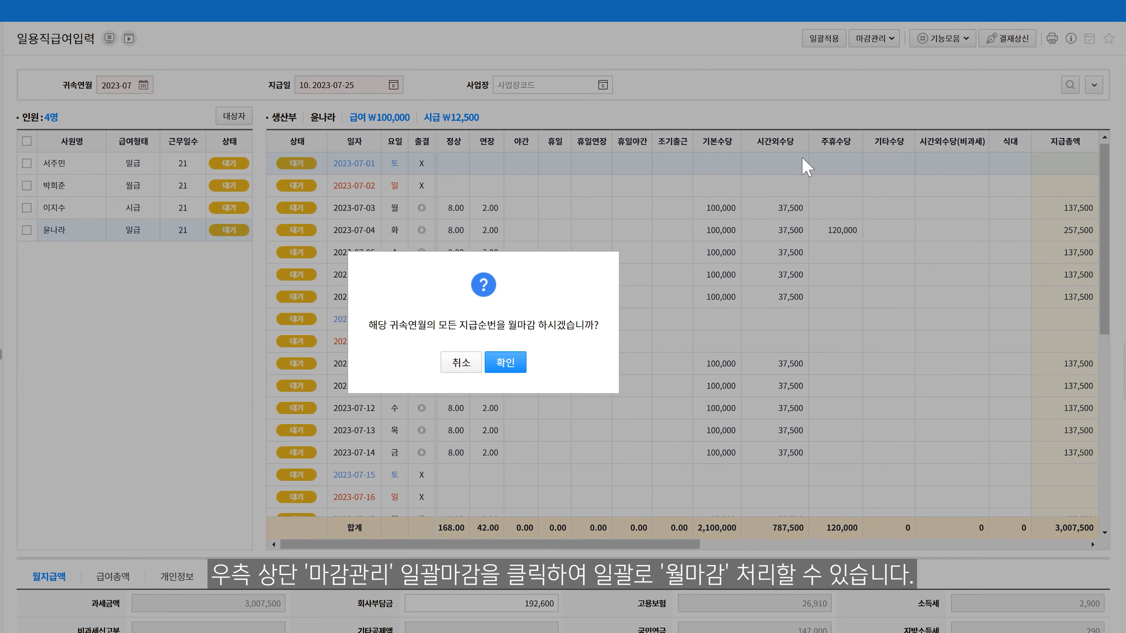
{"action": "left_click", "coordinate": [514, 359]}
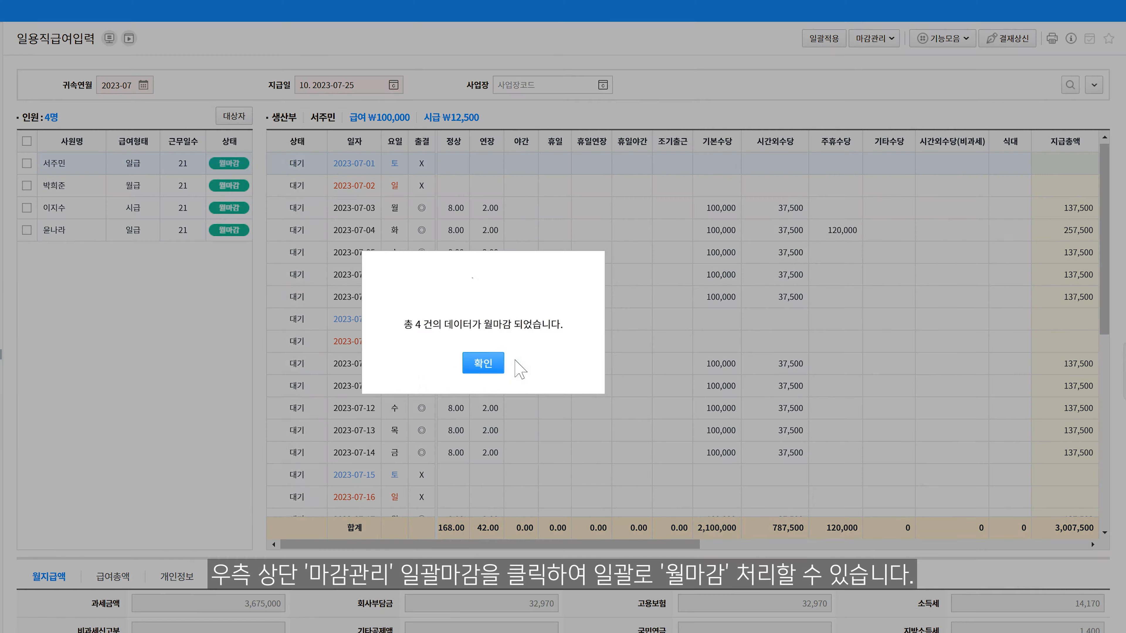
{"action": "left_click", "coordinate": [492, 362]}
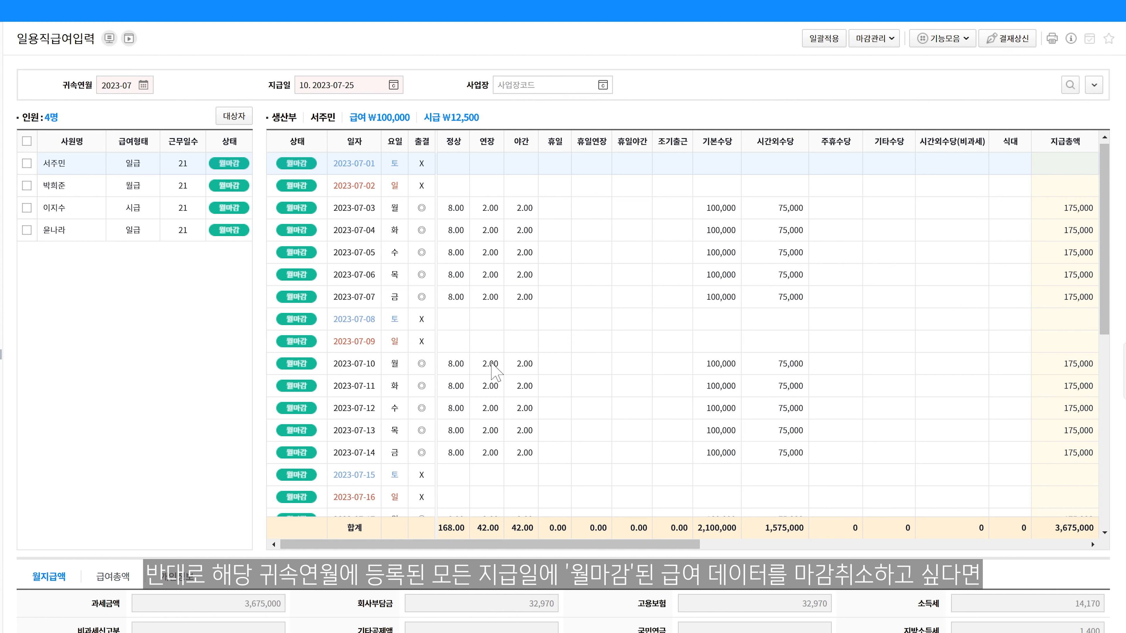
Batch-cancel the closing (일괄마감취소) of all payment sequences of the 2023-07 payroll month.
{"action": "left_click", "coordinate": [894, 41]}
{"action": "left_click", "coordinate": [891, 106]}
{"action": "left_click", "coordinate": [505, 365]}
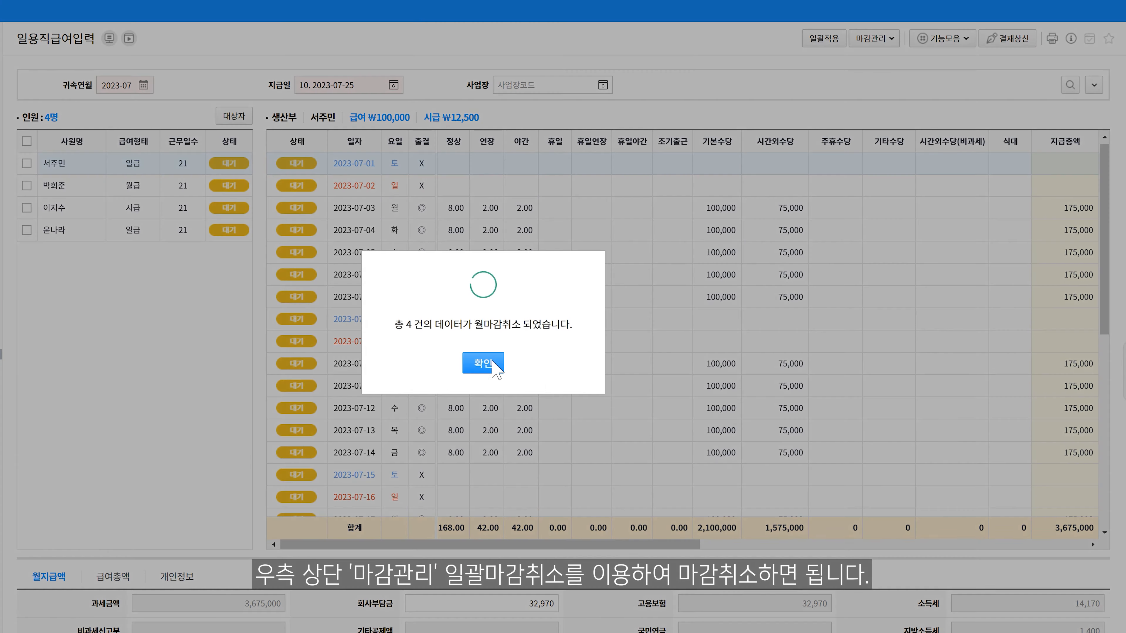
{"action": "left_click", "coordinate": [488, 367]}
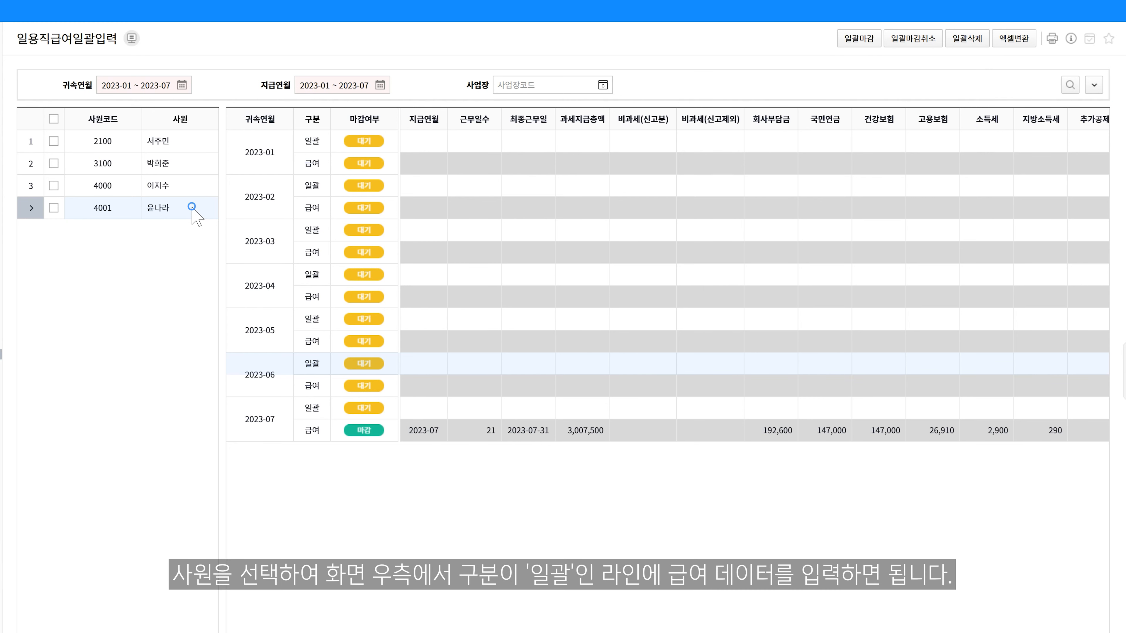
In 일용직급여일괄입력, select the newly added employee and open the payment month (지급연월) of the 2023-06 일괄 line for editing.
{"action": "left_click", "coordinate": [191, 208]}
{"action": "left_click", "coordinate": [436, 368]}
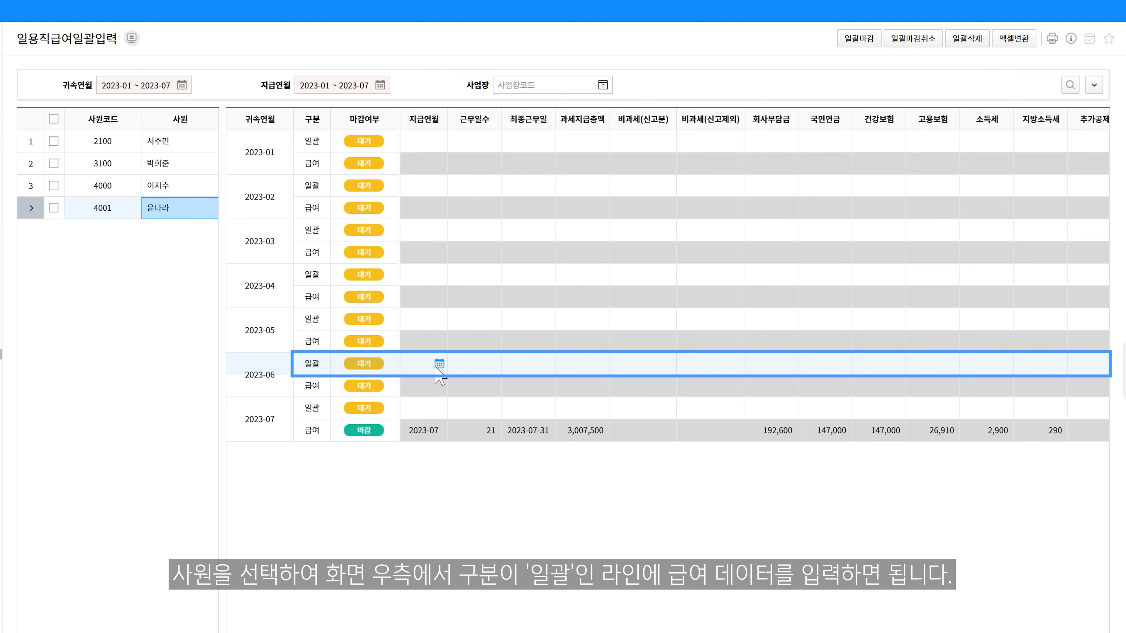
{"action": "left_click", "coordinate": [438, 365]}
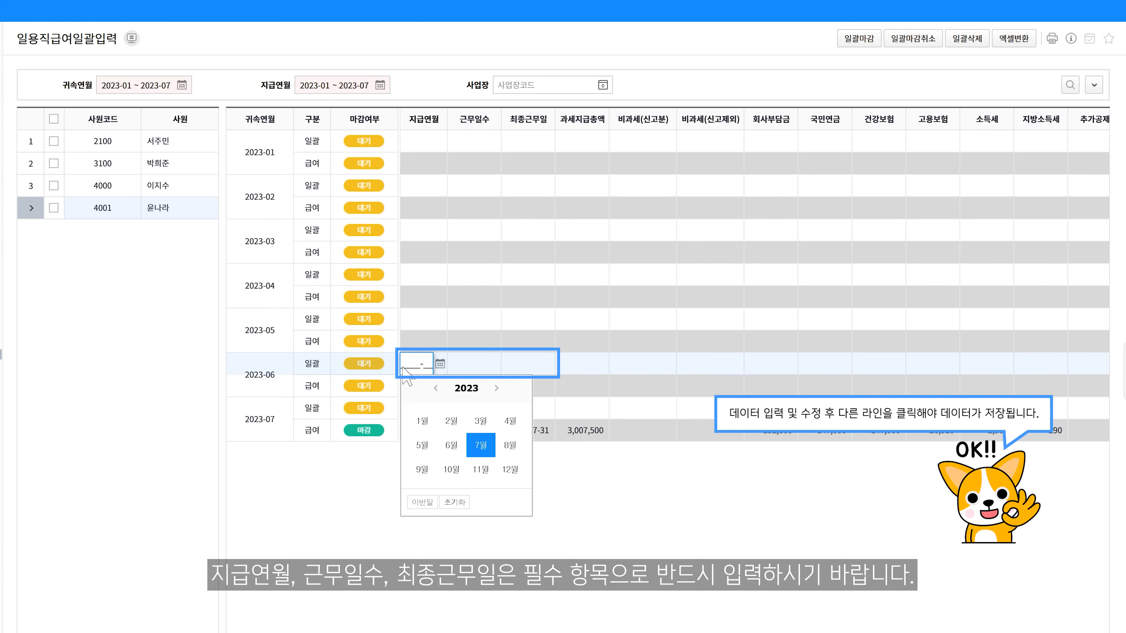